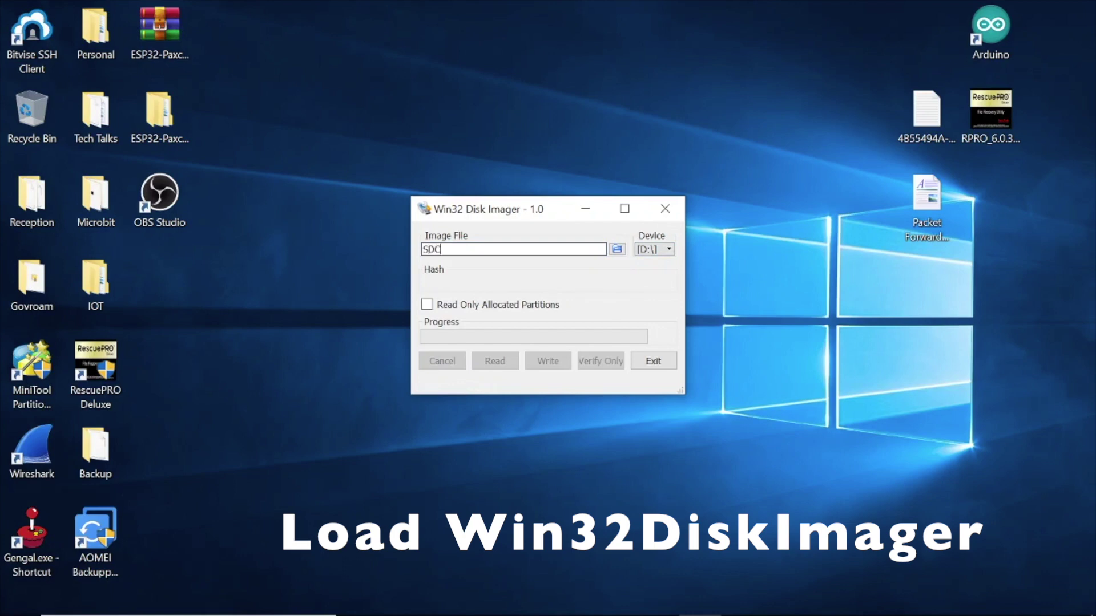
Clear the leftover file name from the Image File box.
{"action": "key", "text": "BackSpace"}
{"action": "key", "text": "BackSpace"}
{"action": "key", "text": "BackSpace"}
{"action": "key", "text": "BackSpace"}
{"action": "key", "text": "BackSpace"}
{"action": "key", "text": "BackSpace"}
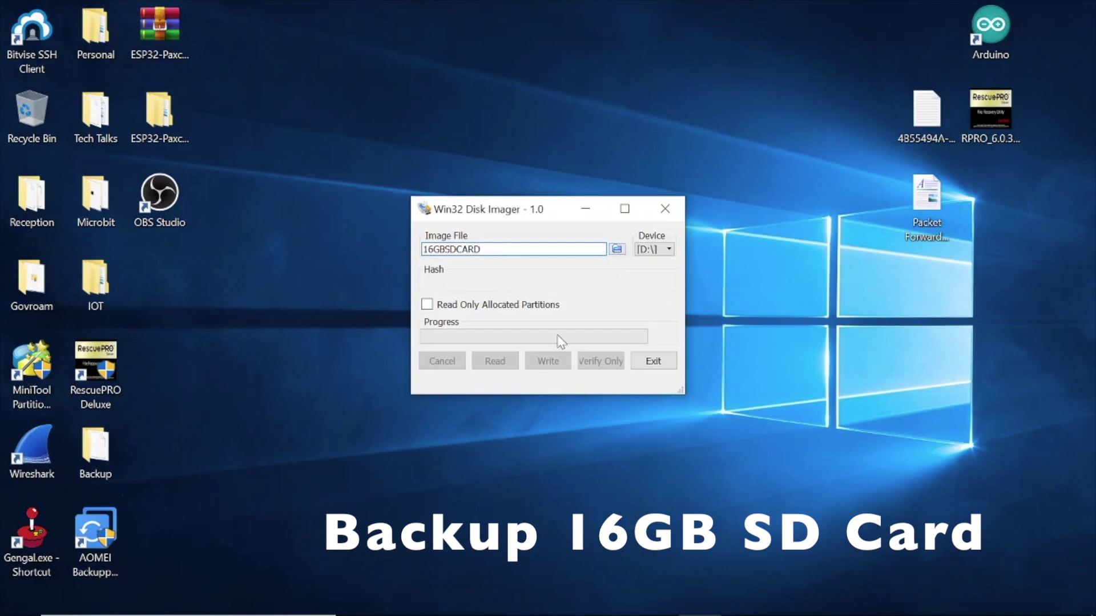
Set the image file to 16GBSDCARD on the Desktop and read device D: into it.
{"action": "left_click", "coordinate": [616, 251]}
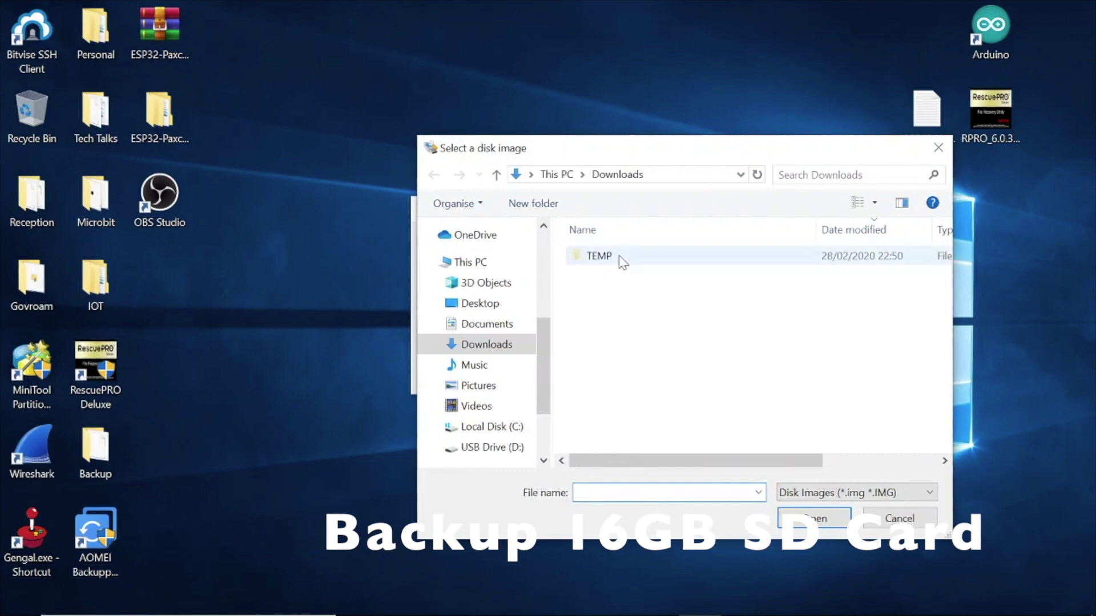
{"action": "left_click", "coordinate": [556, 174]}
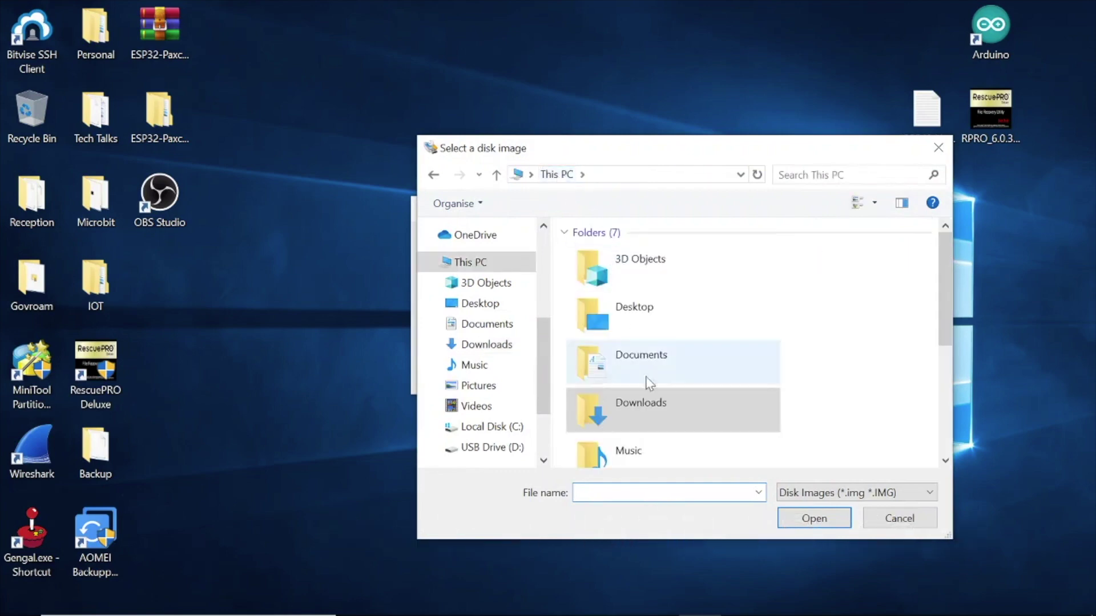
{"action": "left_click", "coordinate": [650, 307]}
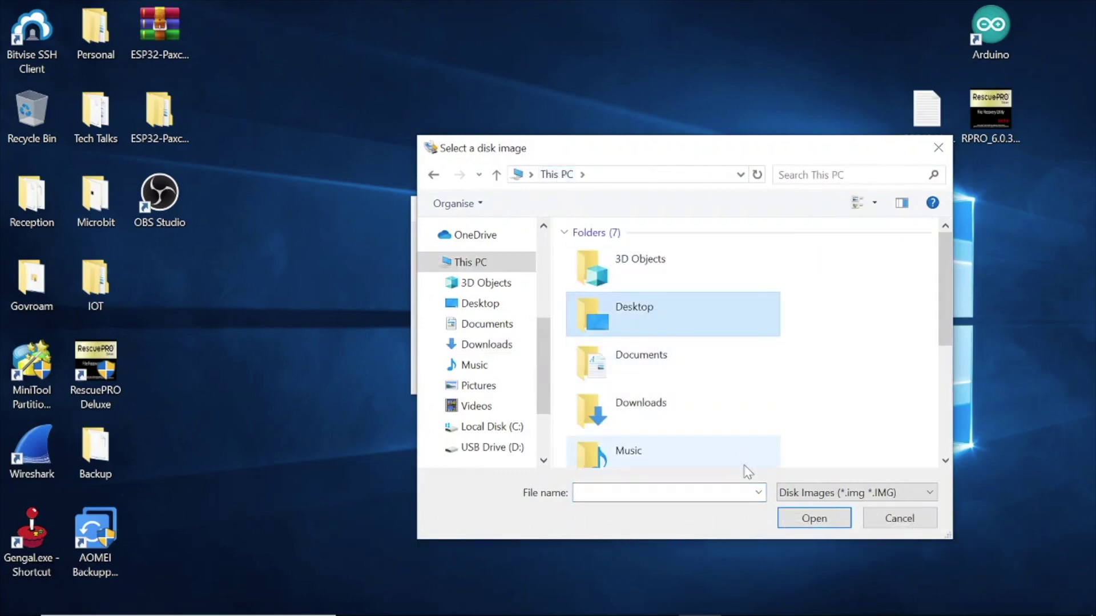
{"action": "left_click", "coordinate": [736, 493]}
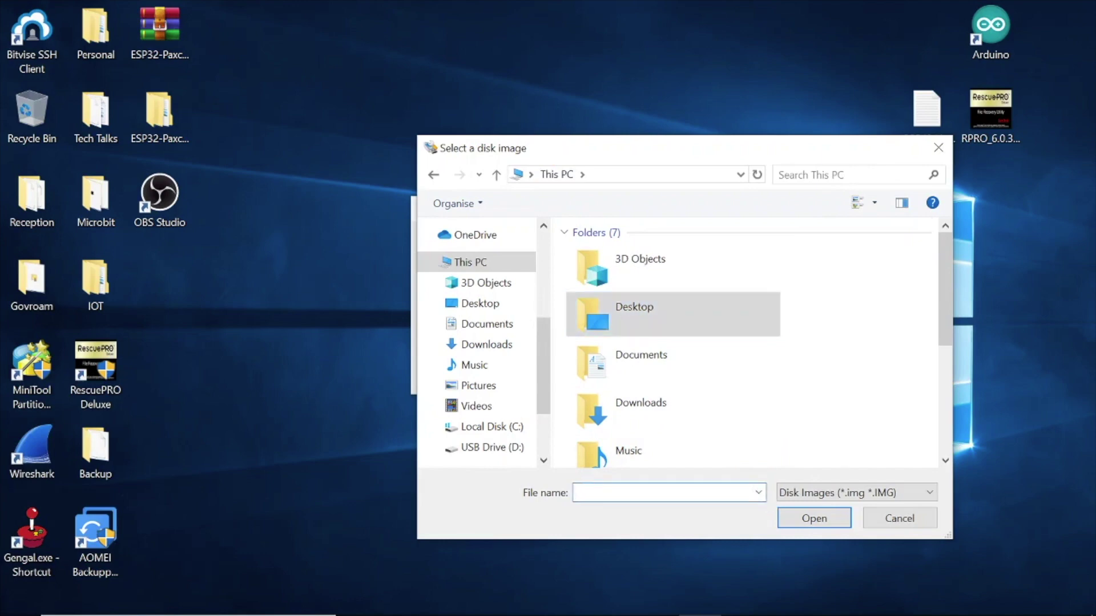
{"action": "double_click", "coordinate": [653, 330]}
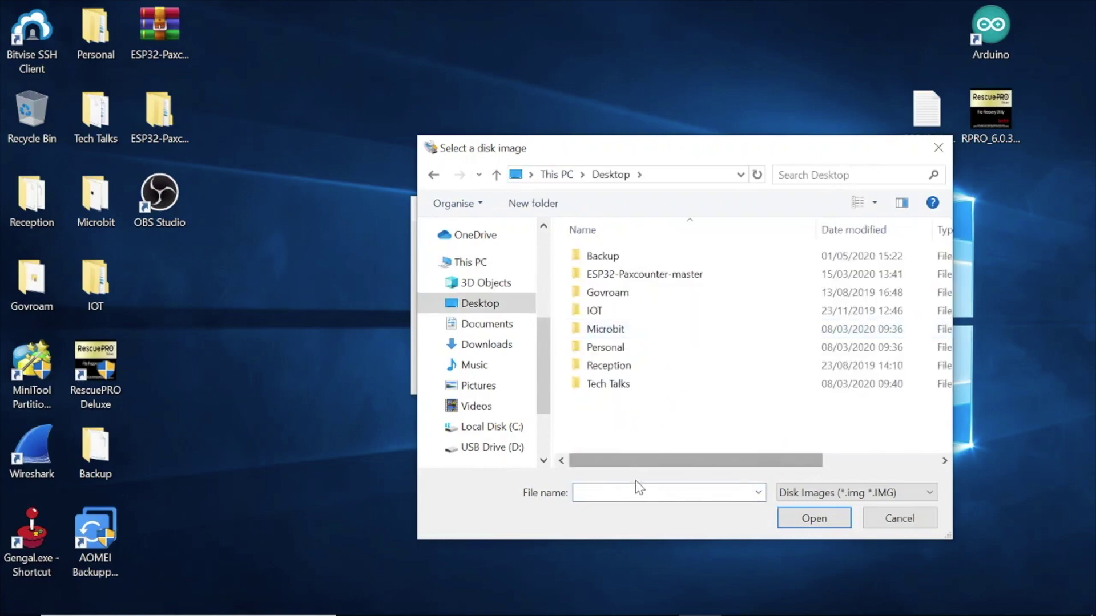
{"action": "left_click", "coordinate": [576, 493]}
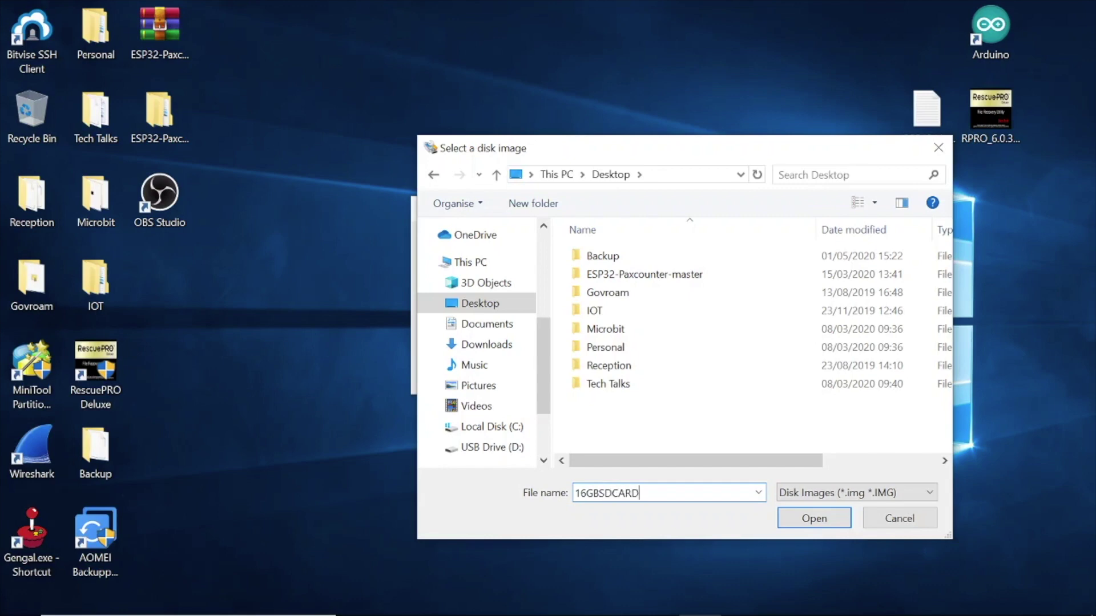
{"action": "left_click", "coordinate": [807, 525]}
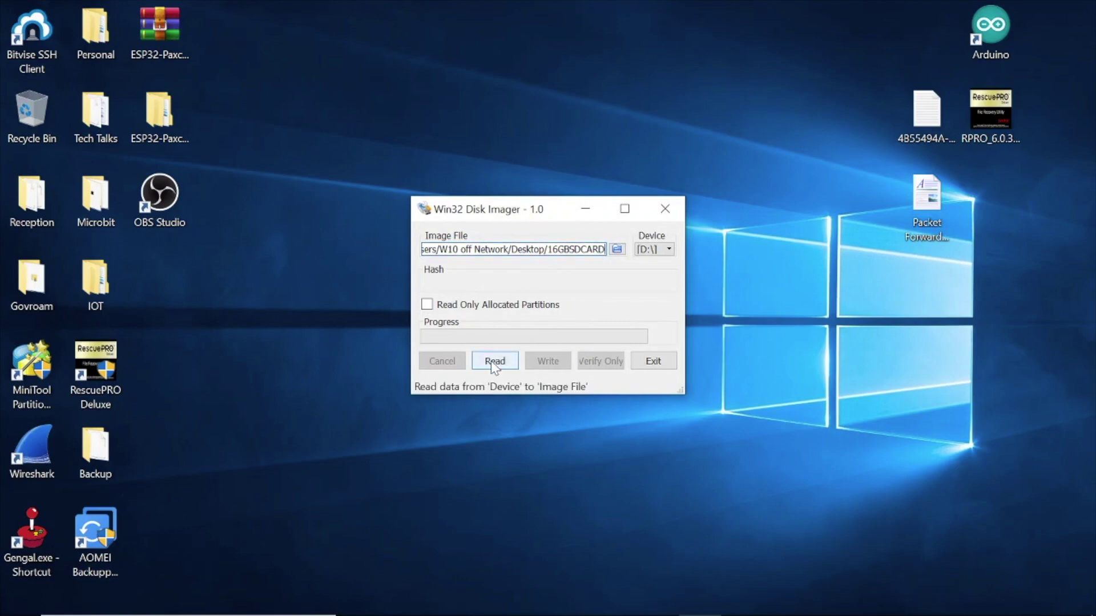
{"action": "left_click", "coordinate": [492, 363]}
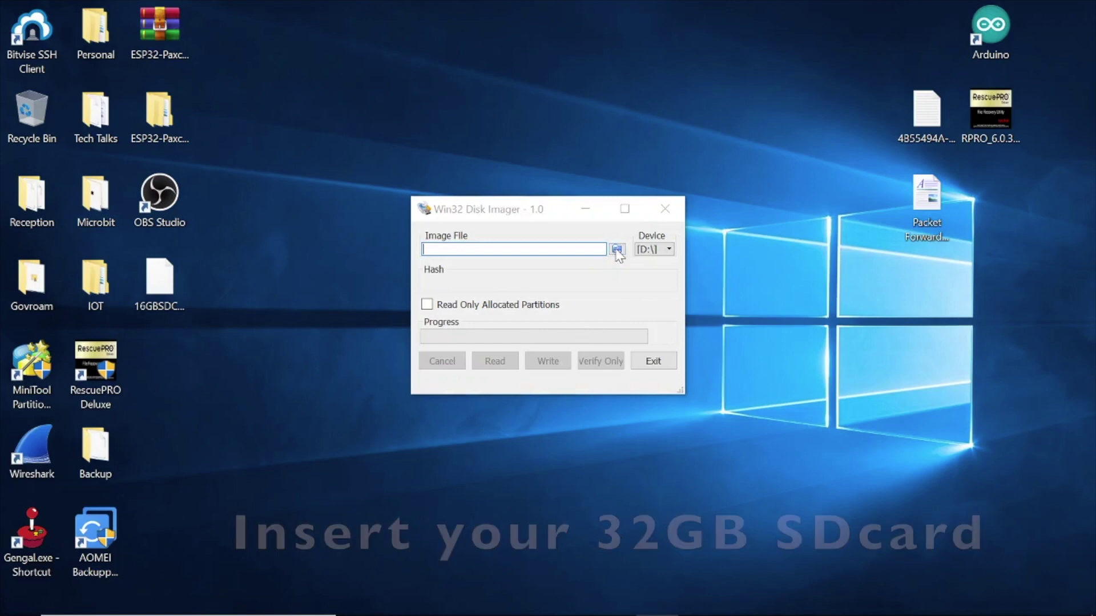
Load the 16GBSDCARD image from the Desktop, showing all file types (*.*).
{"action": "left_click", "coordinate": [616, 250]}
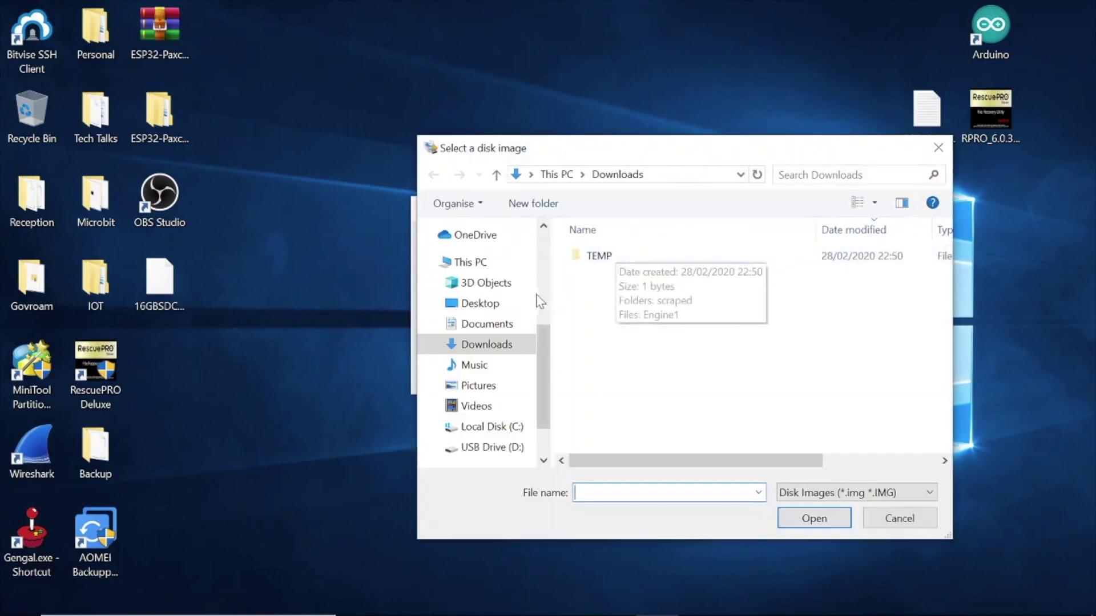
{"action": "left_click", "coordinate": [511, 304]}
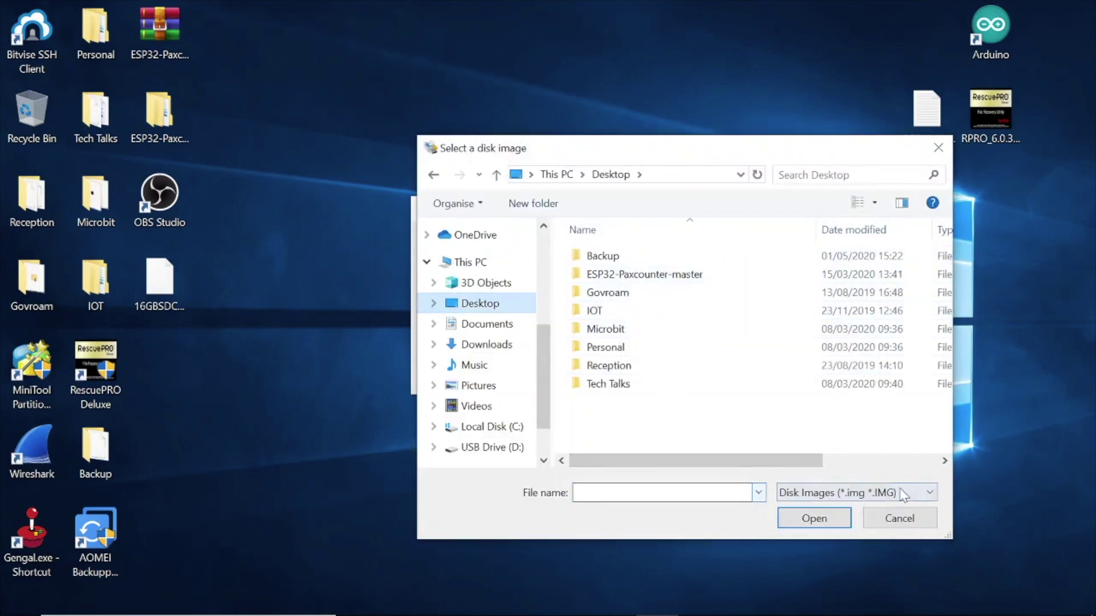
{"action": "left_click", "coordinate": [929, 495]}
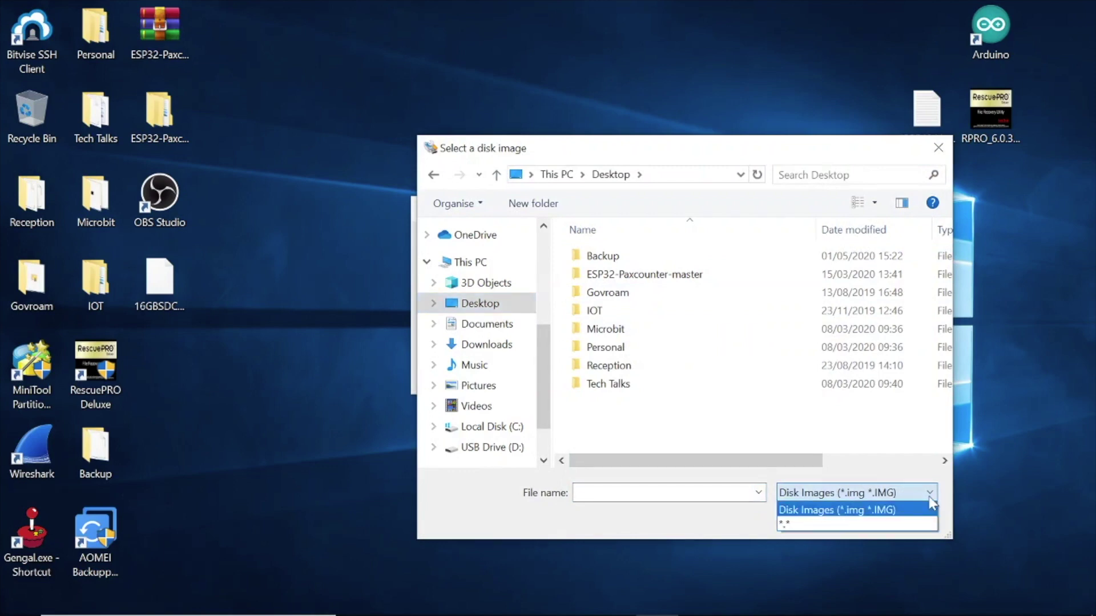
{"action": "left_click", "coordinate": [884, 523]}
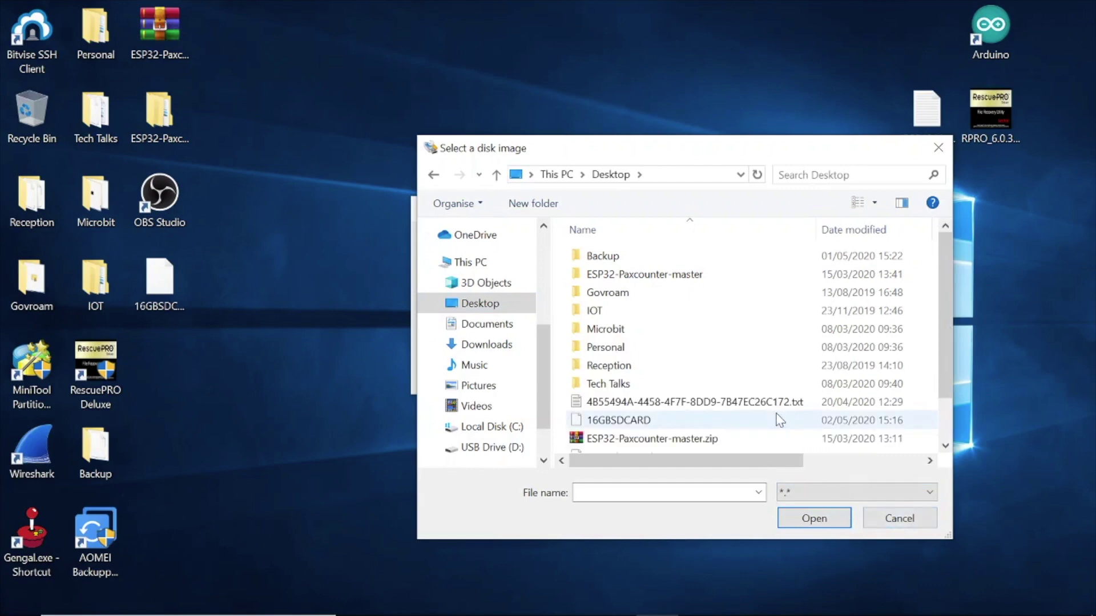
{"action": "double_click", "coordinate": [709, 424]}
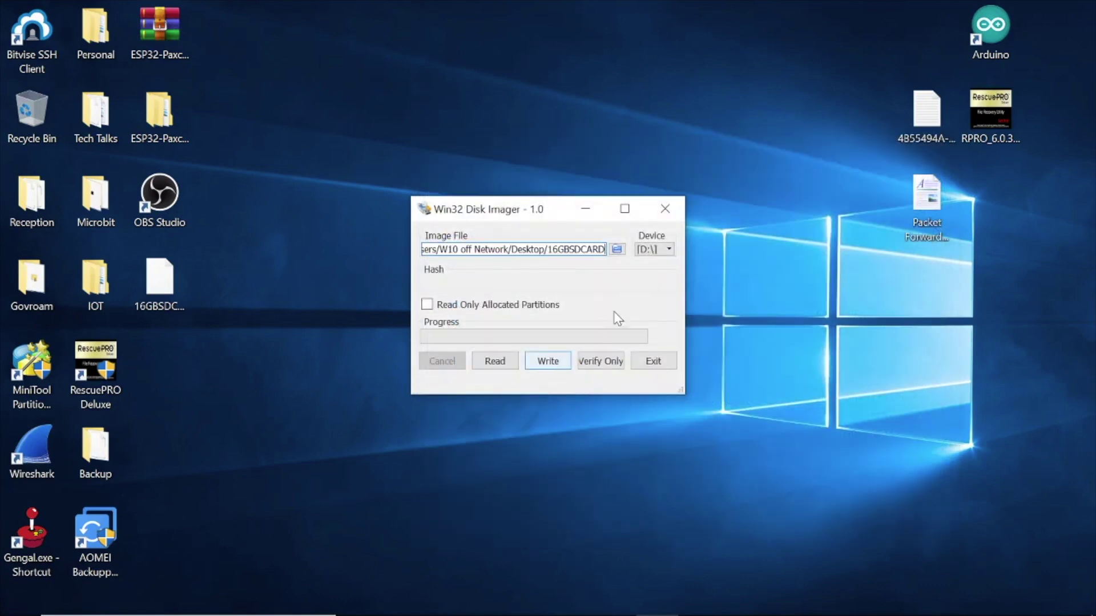
Keep D: as the target device and write the image, confirming the overwrite.
{"action": "left_click", "coordinate": [667, 248]}
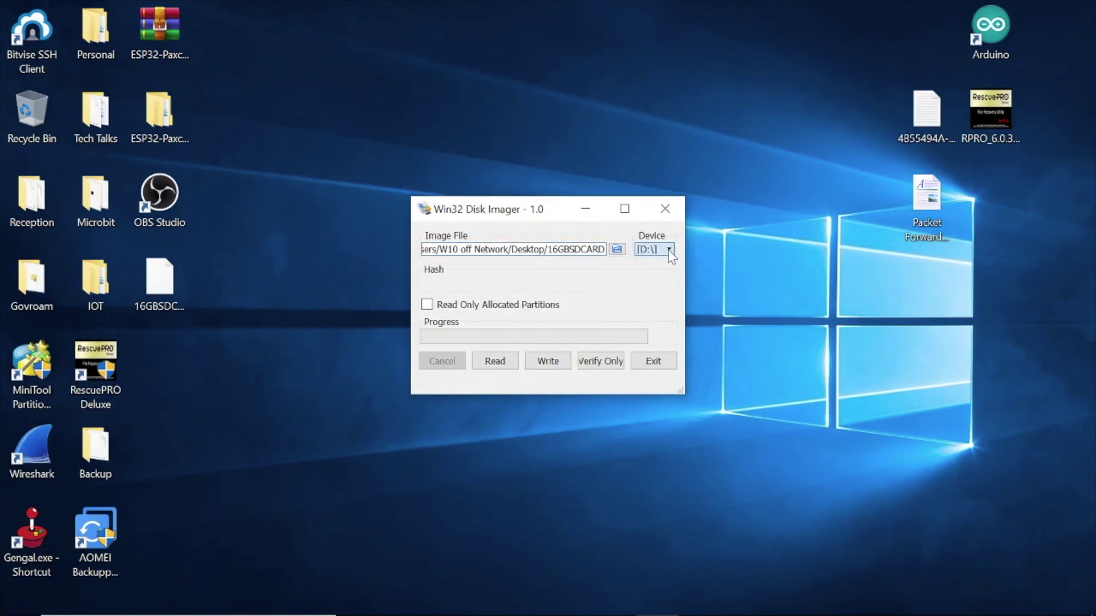
{"action": "left_click", "coordinate": [668, 252]}
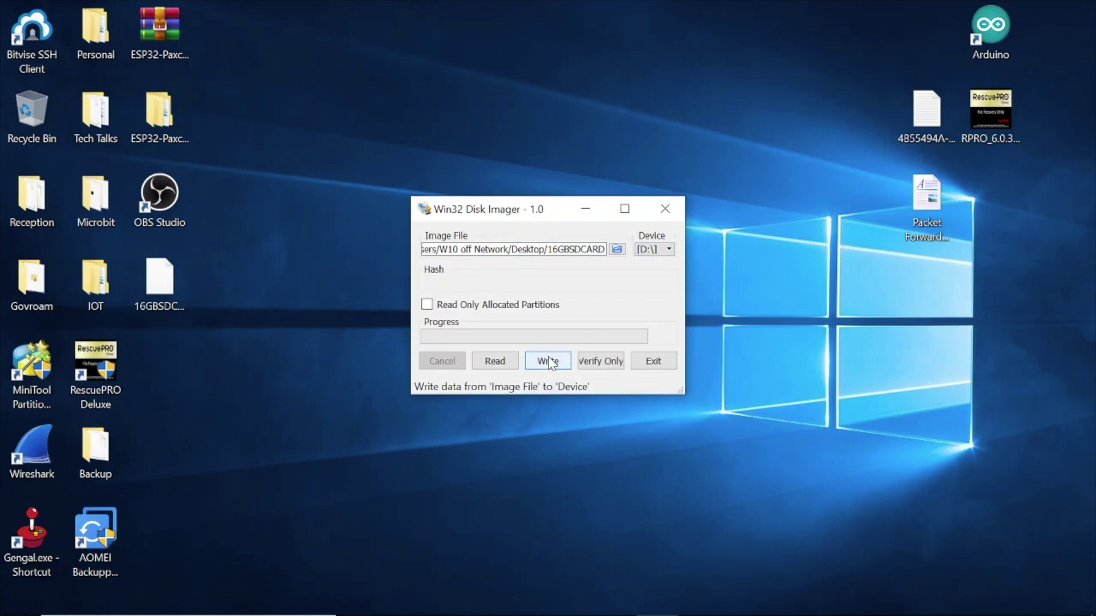
{"action": "left_click", "coordinate": [549, 363]}
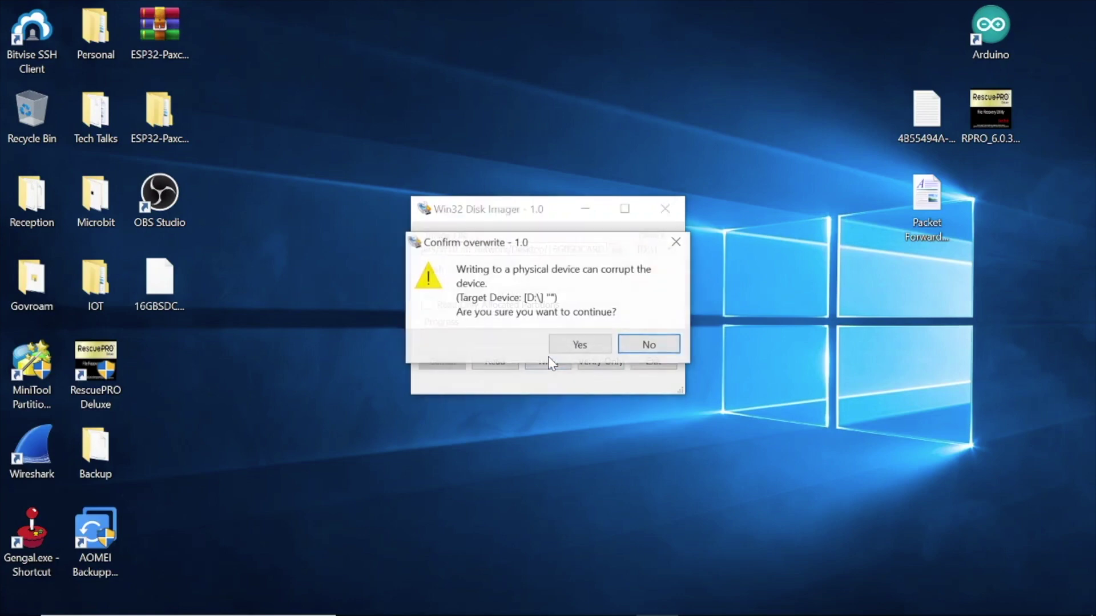
{"action": "left_click", "coordinate": [580, 346]}
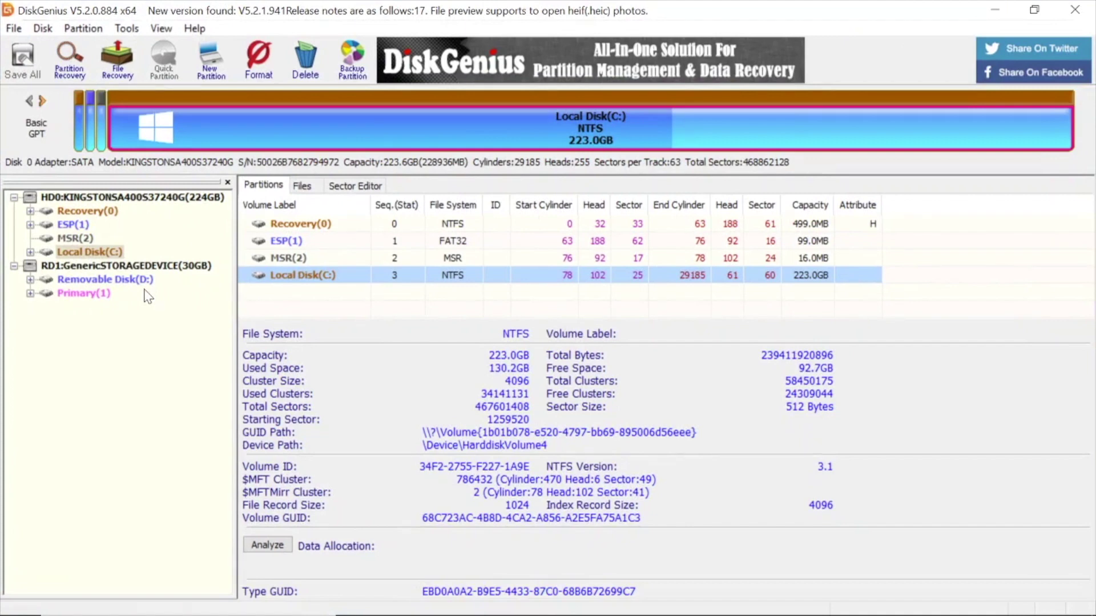
Compare the SD card's disk and D: details, then reselect the 14.0GB EXT4 Primary(1) partition.
{"action": "left_click", "coordinate": [89, 294]}
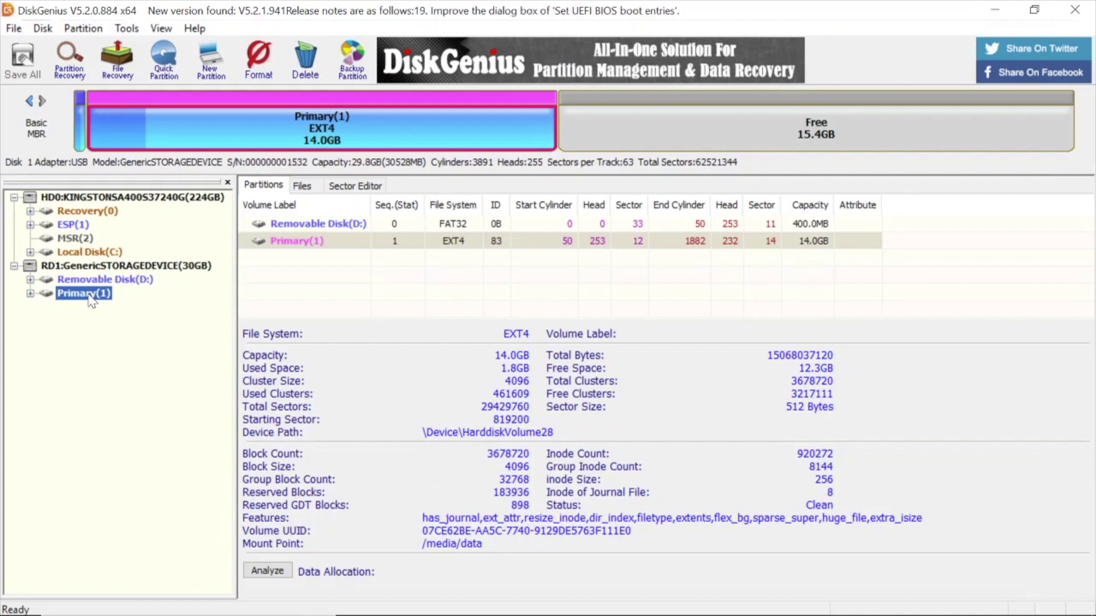
{"action": "left_click", "coordinate": [108, 266]}
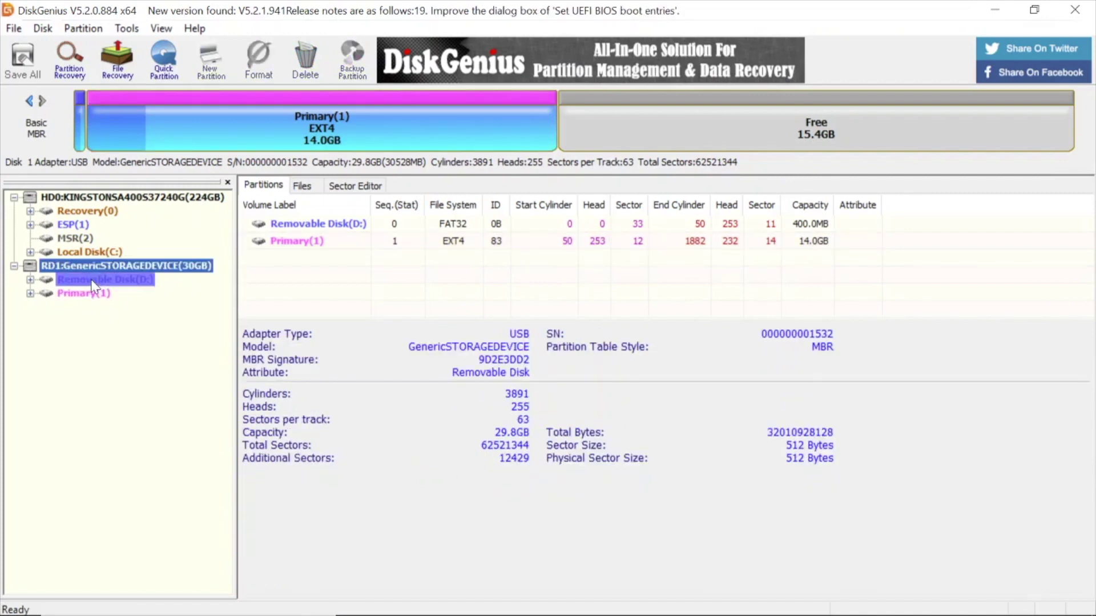
{"action": "left_click", "coordinate": [93, 286]}
{"action": "left_click", "coordinate": [86, 293]}
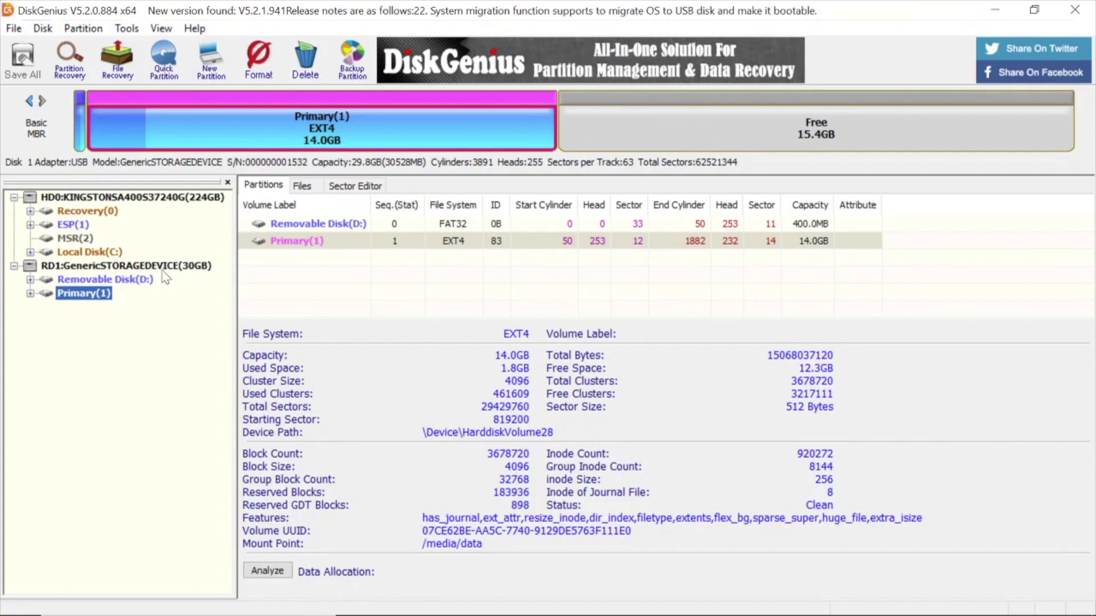
{"action": "left_click", "coordinate": [354, 64]}
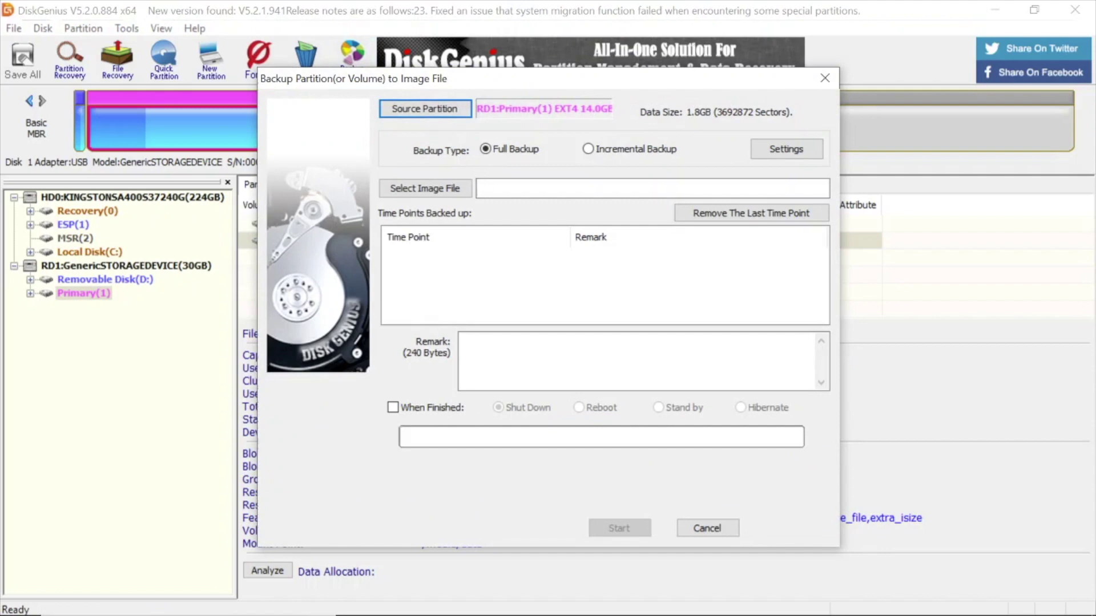
Open the partition image file chooser and go to the Desktop folder.
{"action": "left_click", "coordinate": [454, 189]}
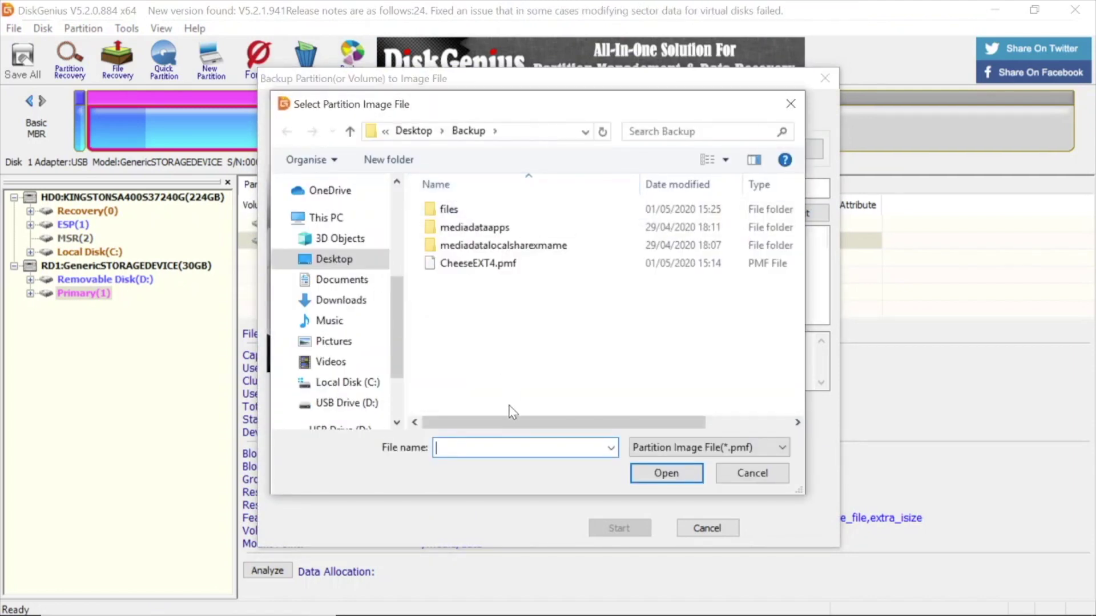
{"action": "type", "text": "B"}
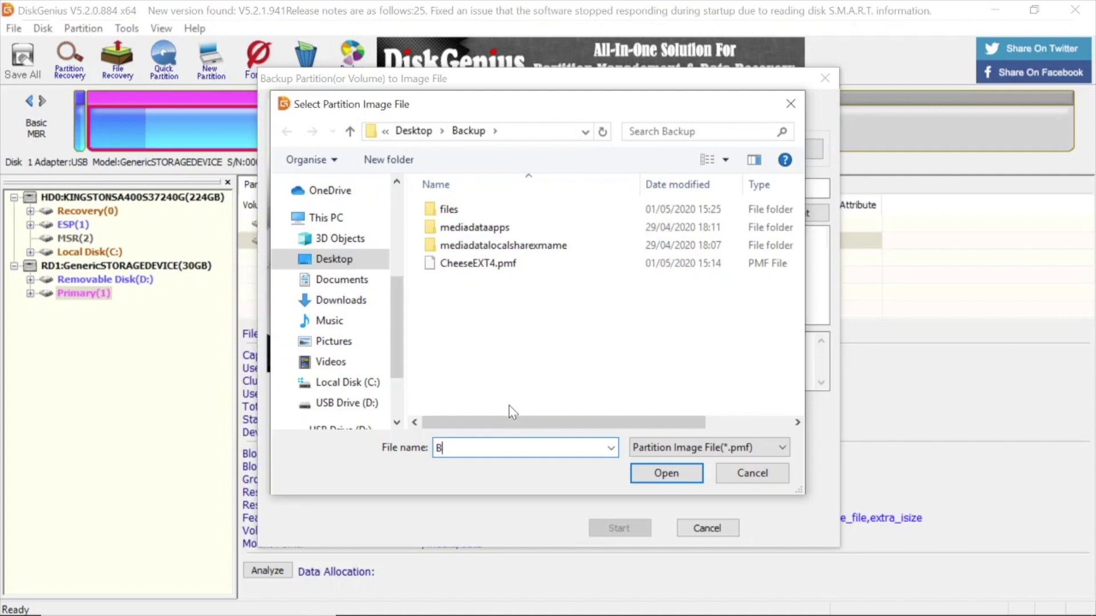
{"action": "type", "text": "acn"}
{"action": "key", "text": "BackSpace"}
{"action": "key", "text": "BackSpace"}
{"action": "key", "text": "BackSpace"}
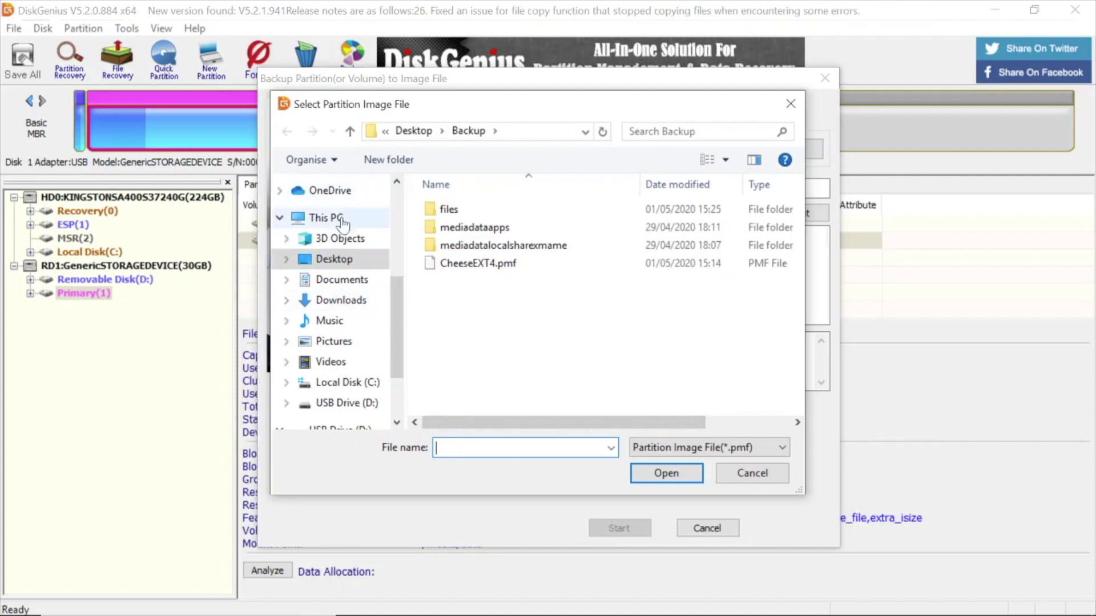
{"action": "scroll", "coordinate": [348, 362], "scroll_direction": "down", "scroll_amount": 3}
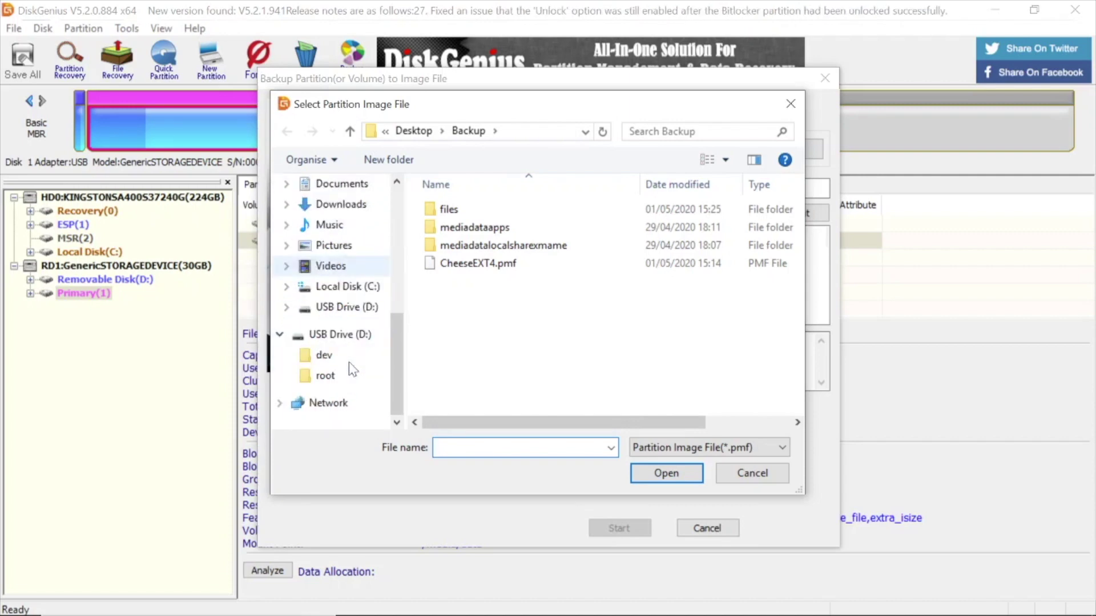
{"action": "scroll", "coordinate": [348, 362], "scroll_direction": "up", "scroll_amount": 4}
{"action": "left_click", "coordinate": [413, 131]}
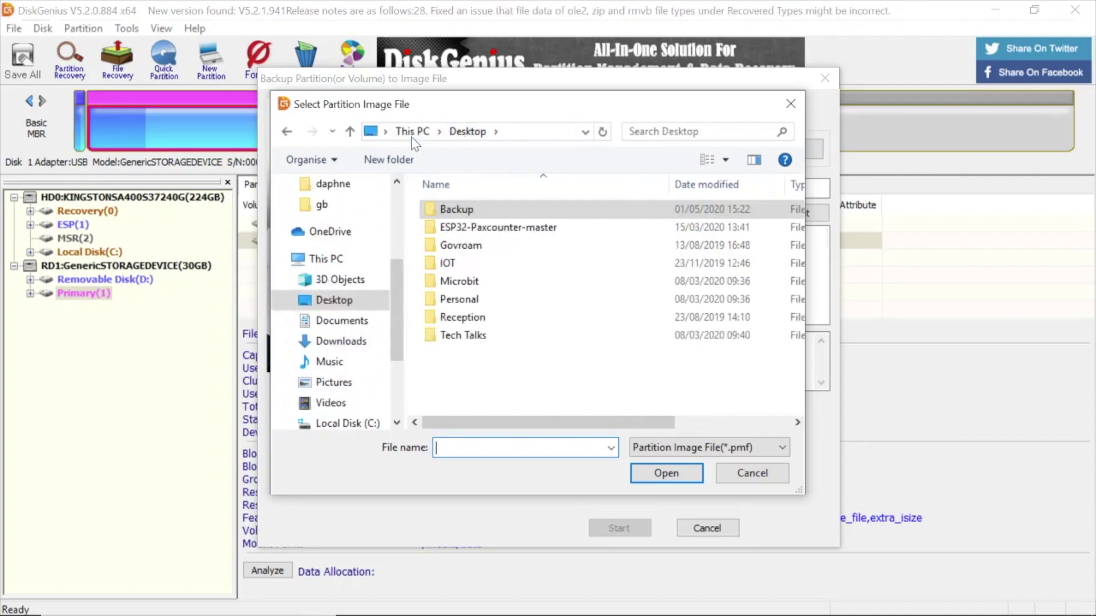
Enter BackupPart16GB as the image file name, correcting typing mistakes.
{"action": "type", "text": "Backu"}
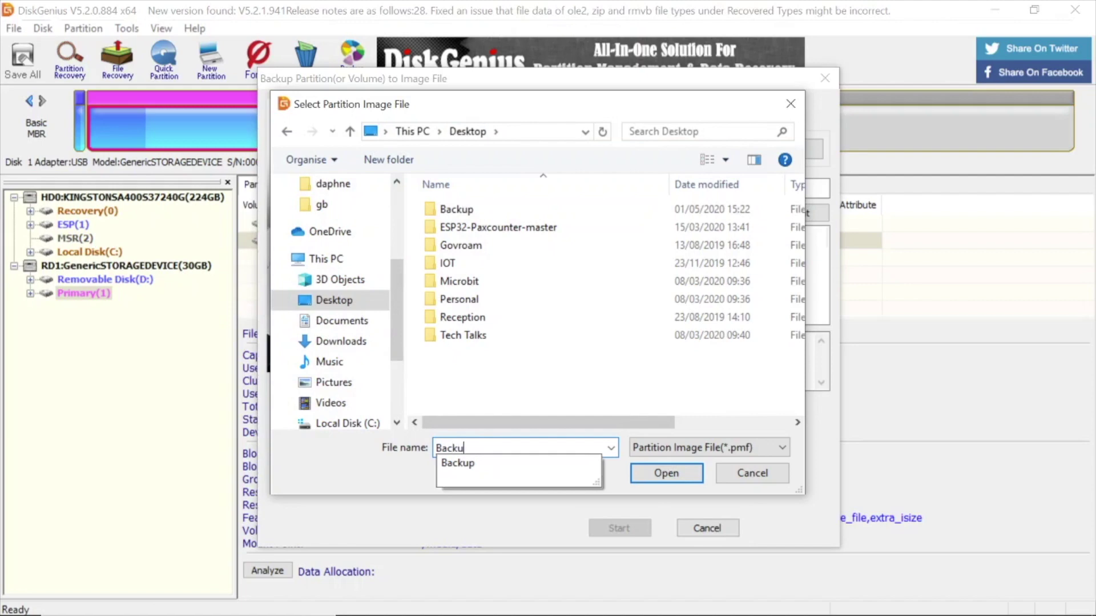
{"action": "type", "text": "pPA"}
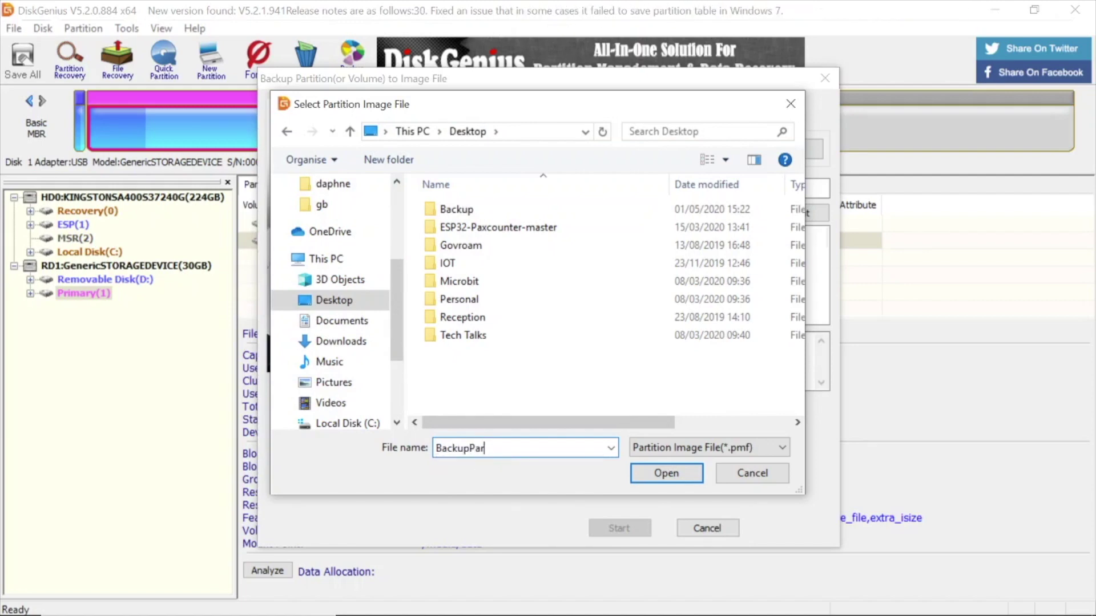
{"action": "type", "text": "y15"}
{"action": "key", "text": "BackSpace"}
{"action": "type", "text": "6gb"}
{"action": "key", "text": "BackSpace"}
{"action": "key", "text": "BackSpace"}
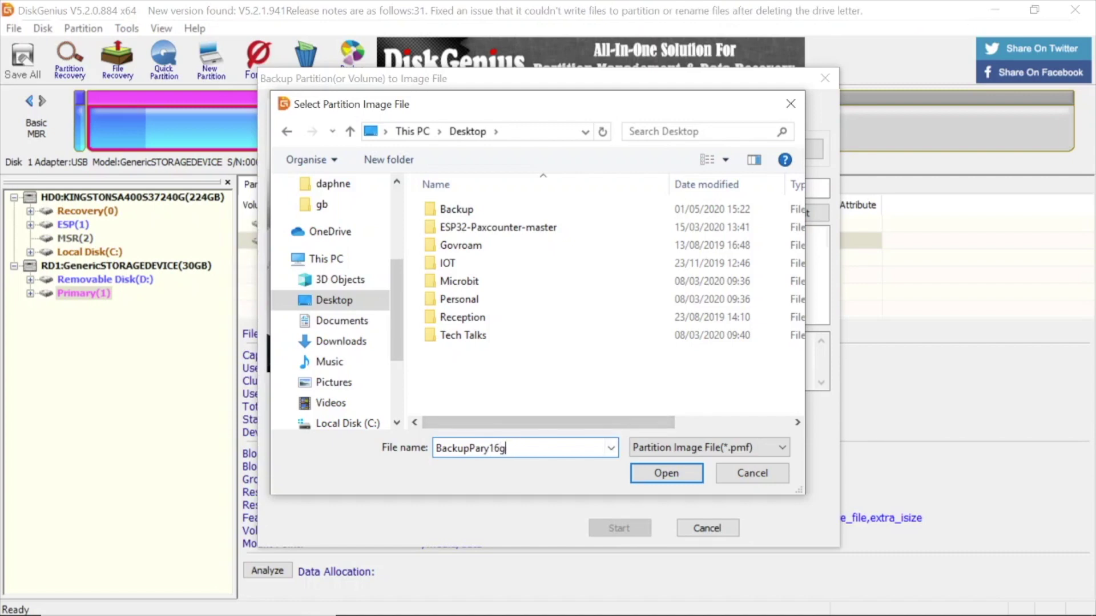
{"action": "type", "text": "G"}
{"action": "key", "text": "Left"}
{"action": "key", "text": "Left"}
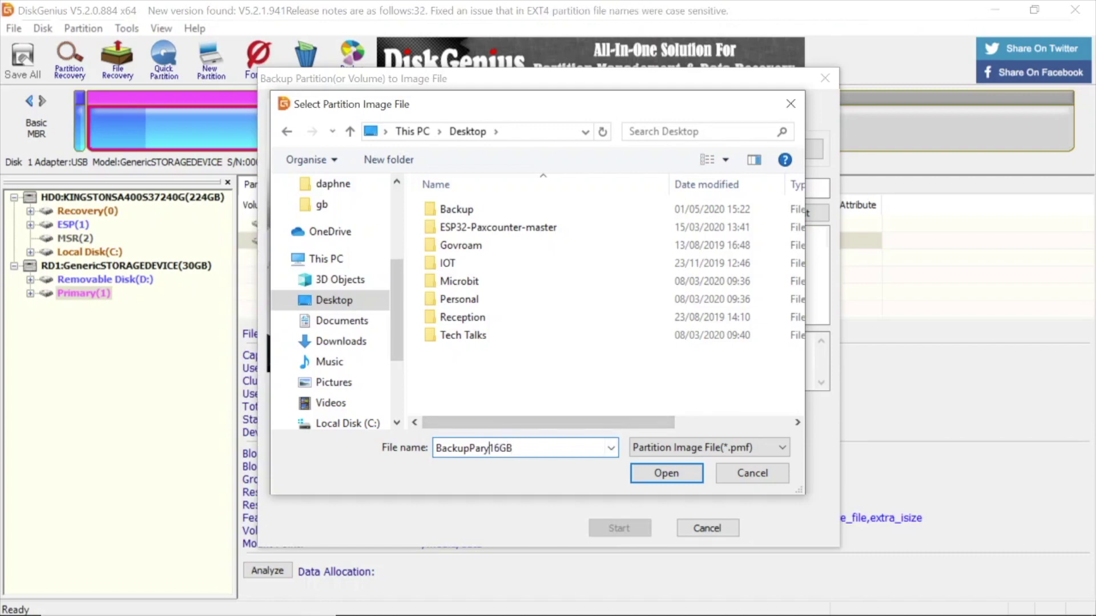
{"action": "key", "text": "BackSpace"}
{"action": "type", "text": "t"}
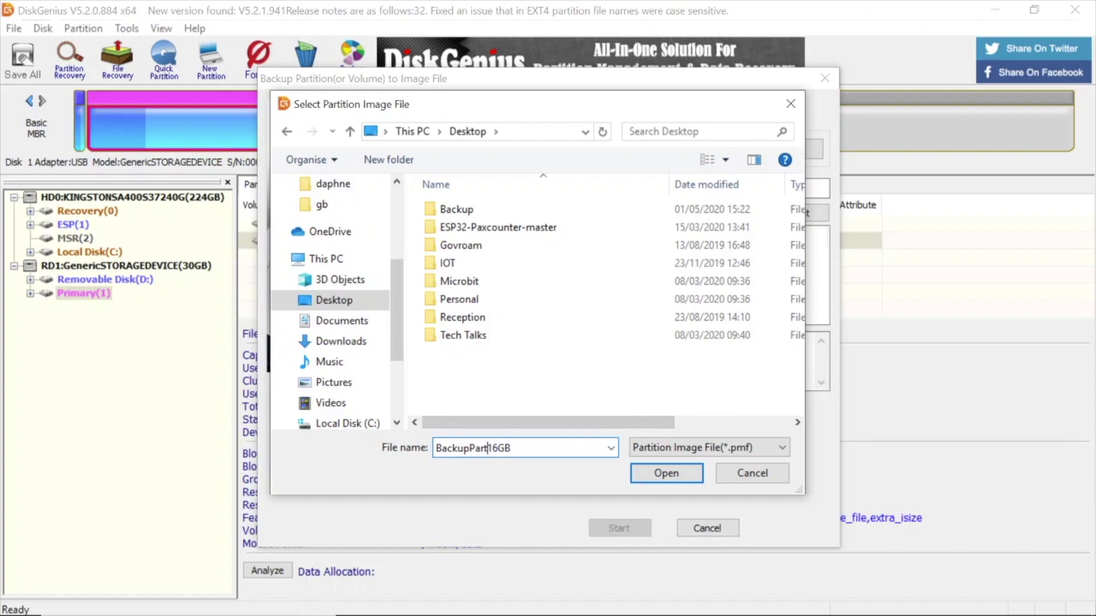
Confirm BackupPart16GB.pmf, run the Primary(1) backup, and close the finished backup window.
{"action": "left_click", "coordinate": [665, 474]}
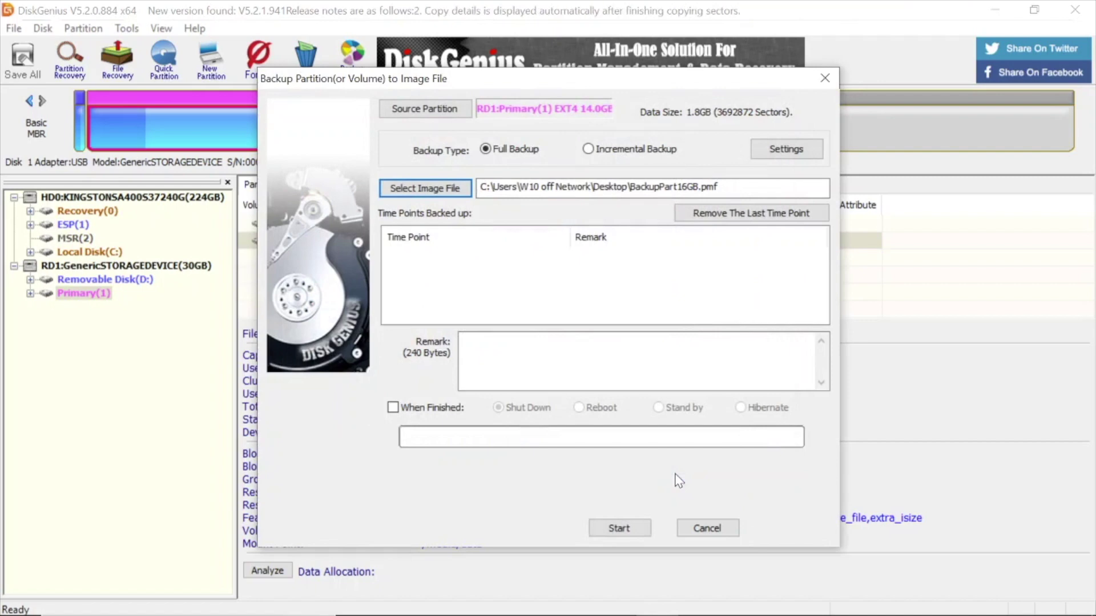
{"action": "left_click", "coordinate": [621, 529]}
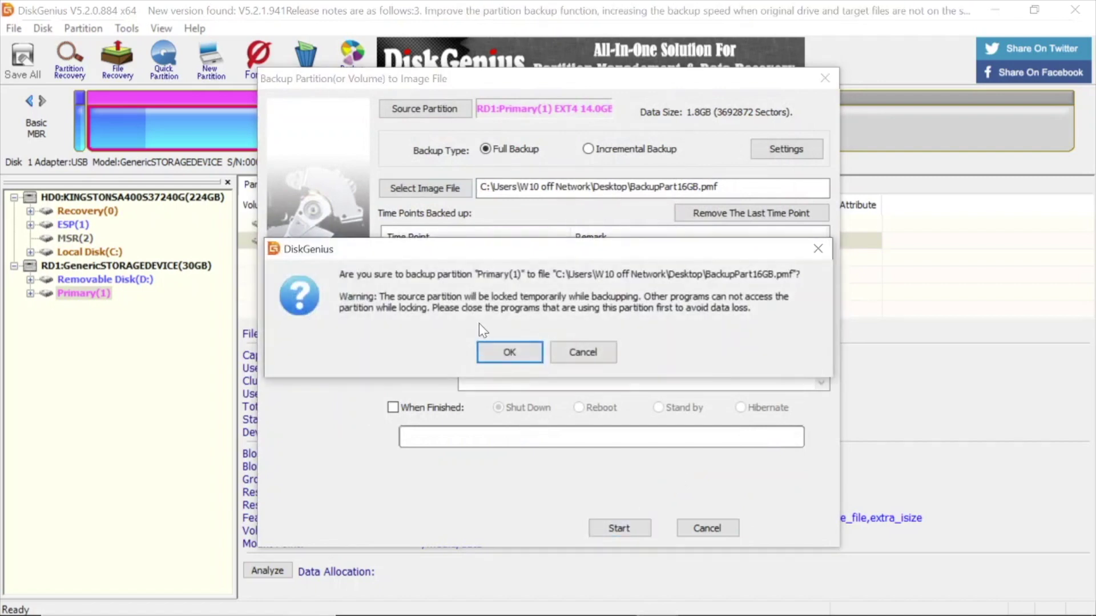
{"action": "left_click", "coordinate": [509, 351]}
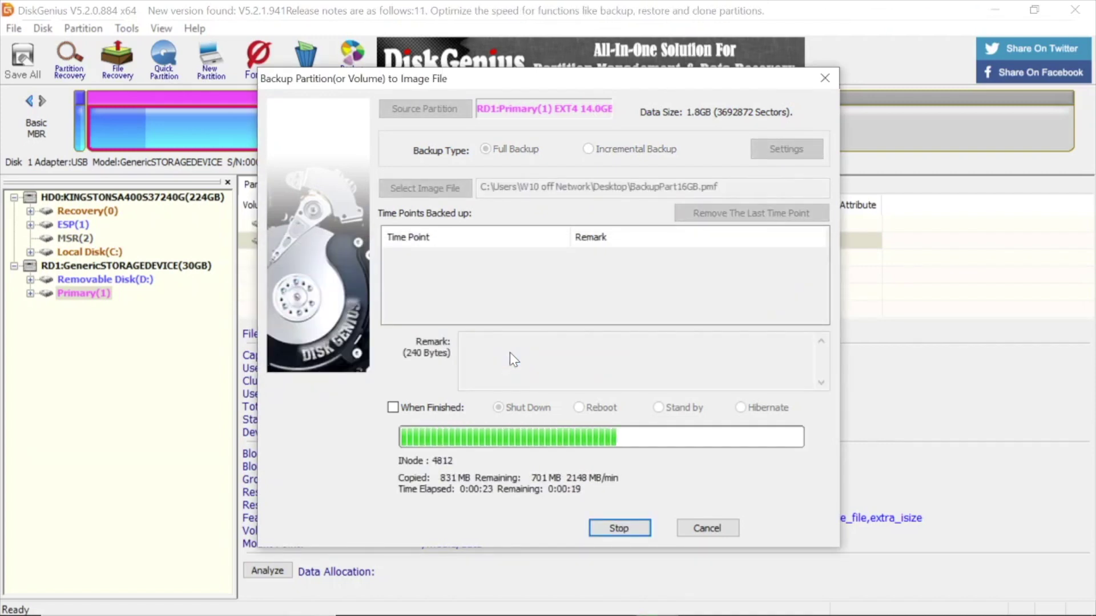
{"action": "key", "text": "Return"}
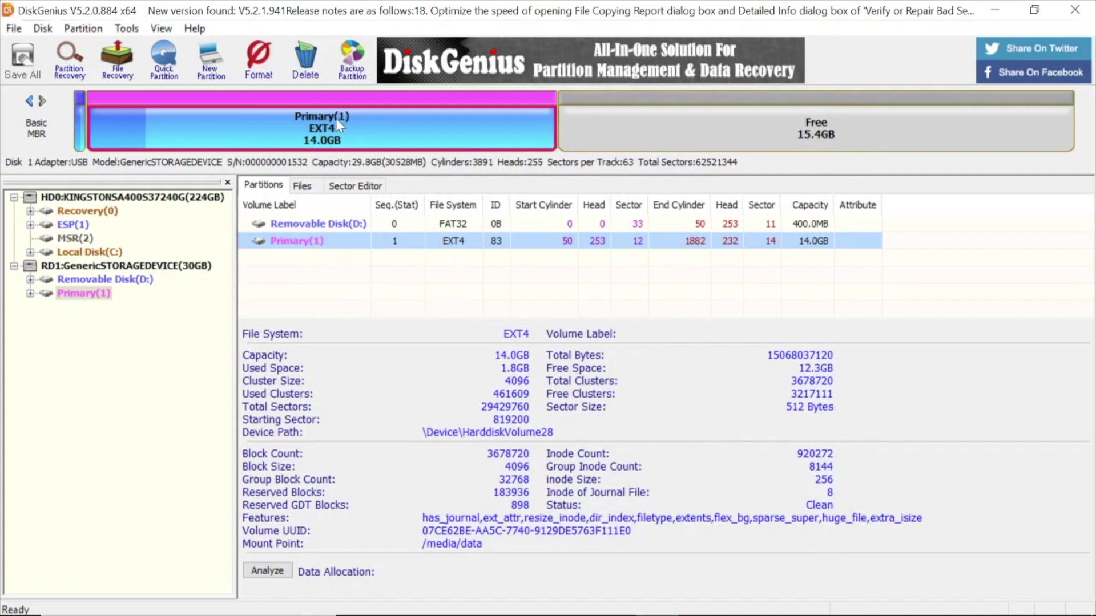
Delete the 14.0GB Primary(1) EXT4 partition from the SD card.
{"action": "left_click", "coordinate": [584, 131]}
{"action": "left_click", "coordinate": [474, 117]}
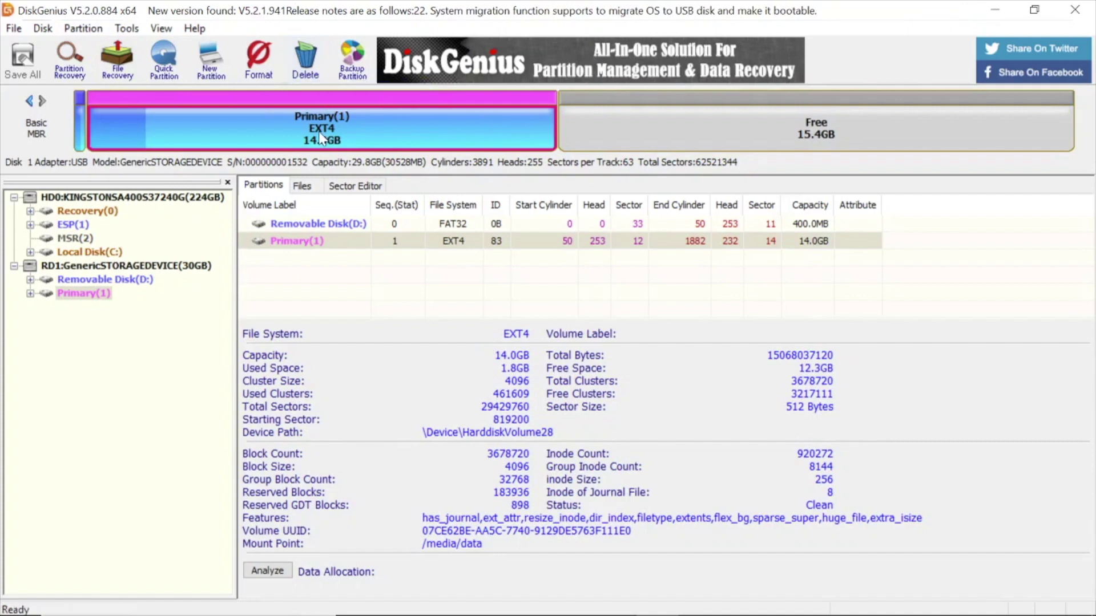
{"action": "left_click", "coordinate": [317, 78]}
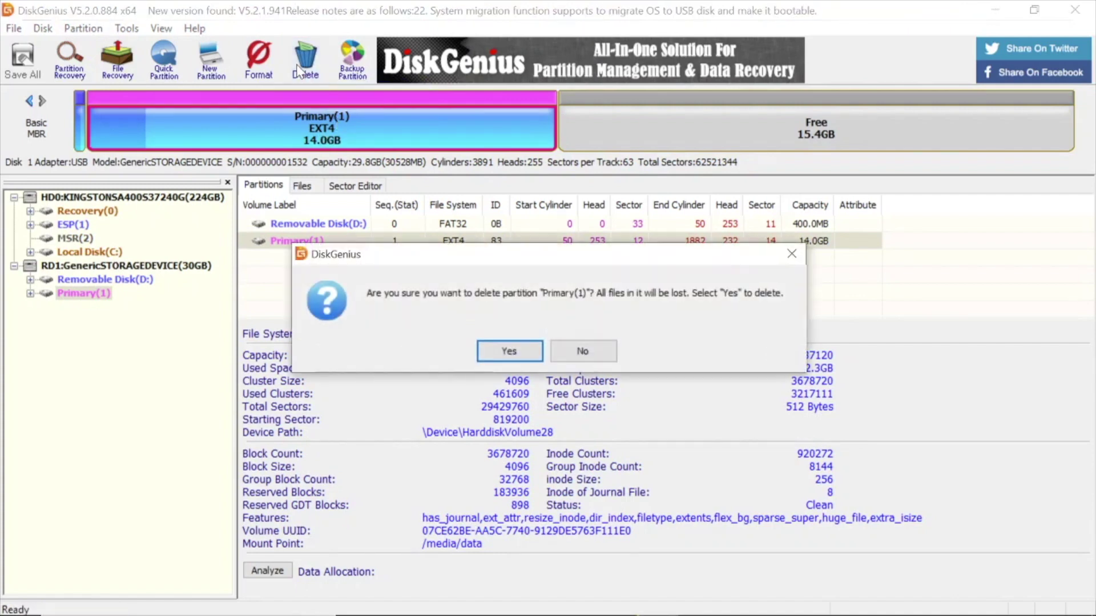
{"action": "left_click", "coordinate": [510, 351]}
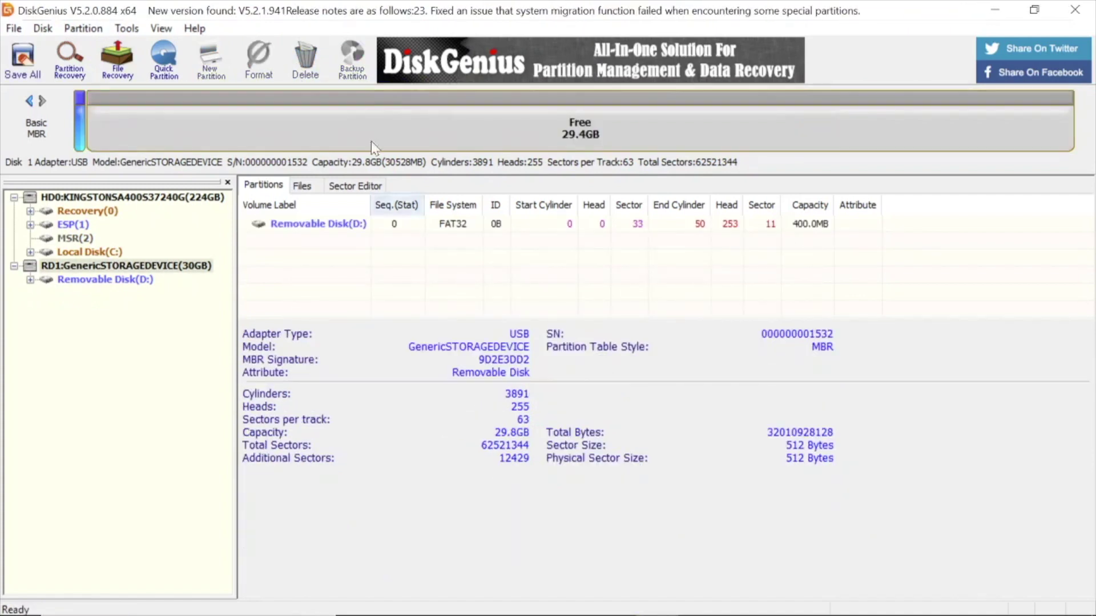
Create a primary Ext4 (Linux Data) partition filling the 29.4GB of free space.
{"action": "left_click", "coordinate": [244, 140]}
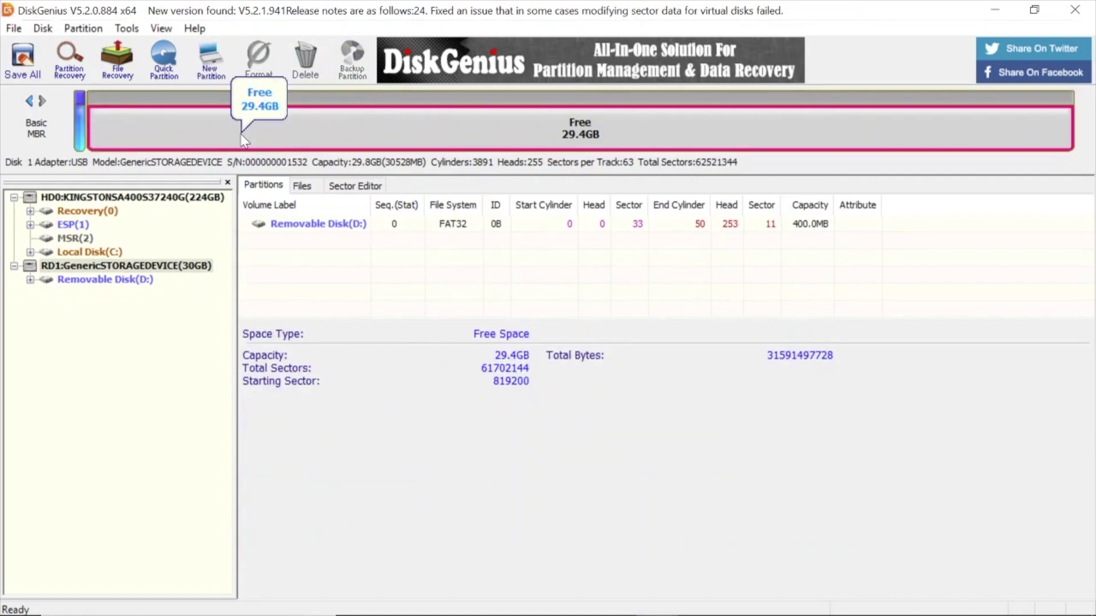
{"action": "left_click", "coordinate": [208, 66]}
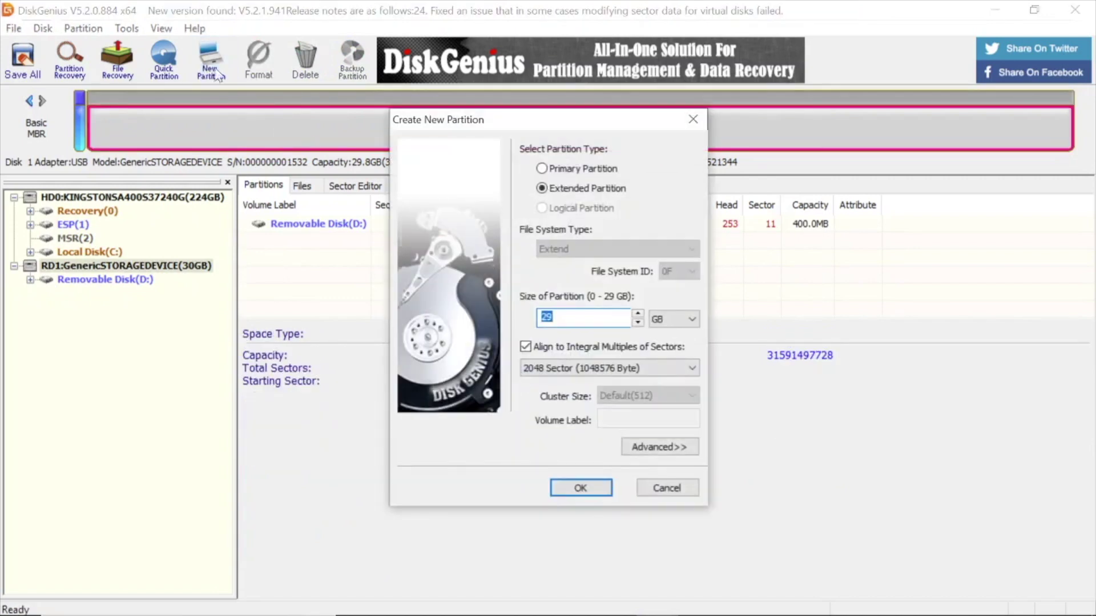
{"action": "left_click", "coordinate": [542, 168]}
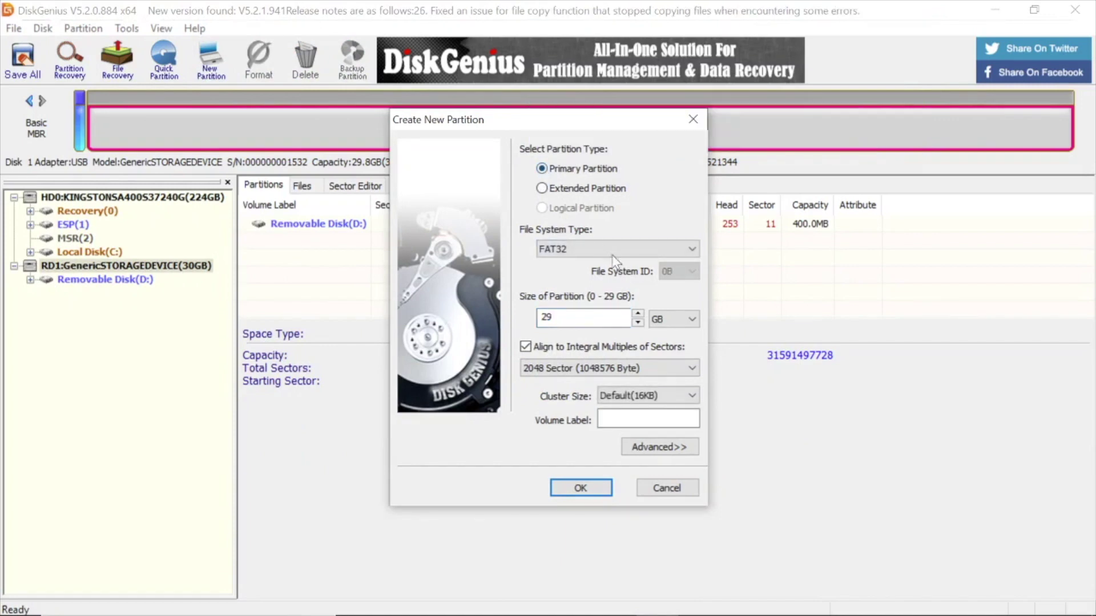
{"action": "left_click", "coordinate": [660, 250]}
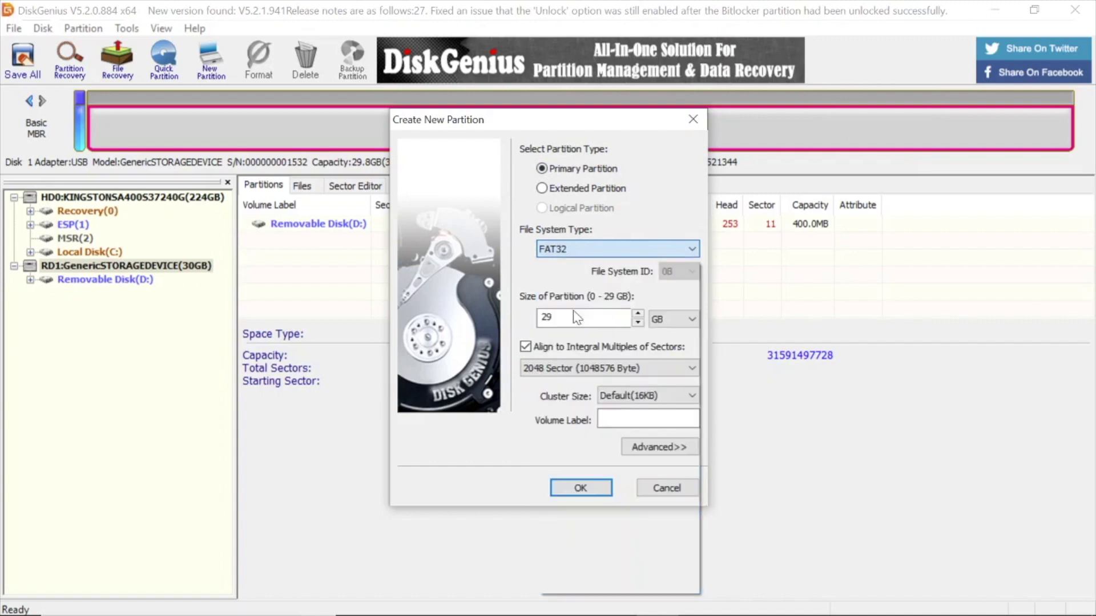
{"action": "left_click", "coordinate": [571, 311]}
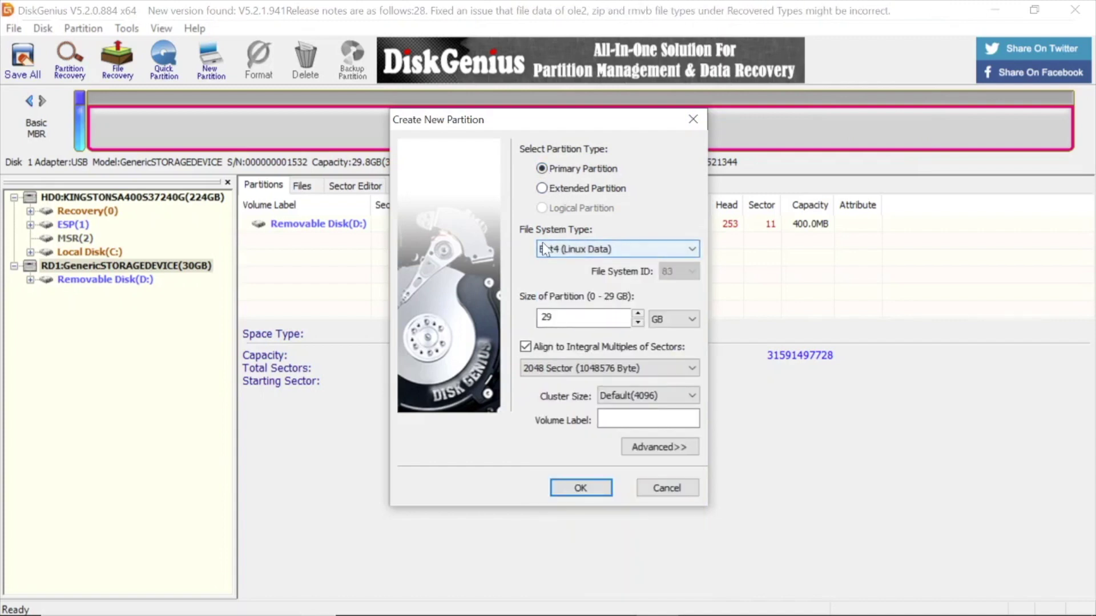
{"action": "left_click", "coordinate": [566, 489]}
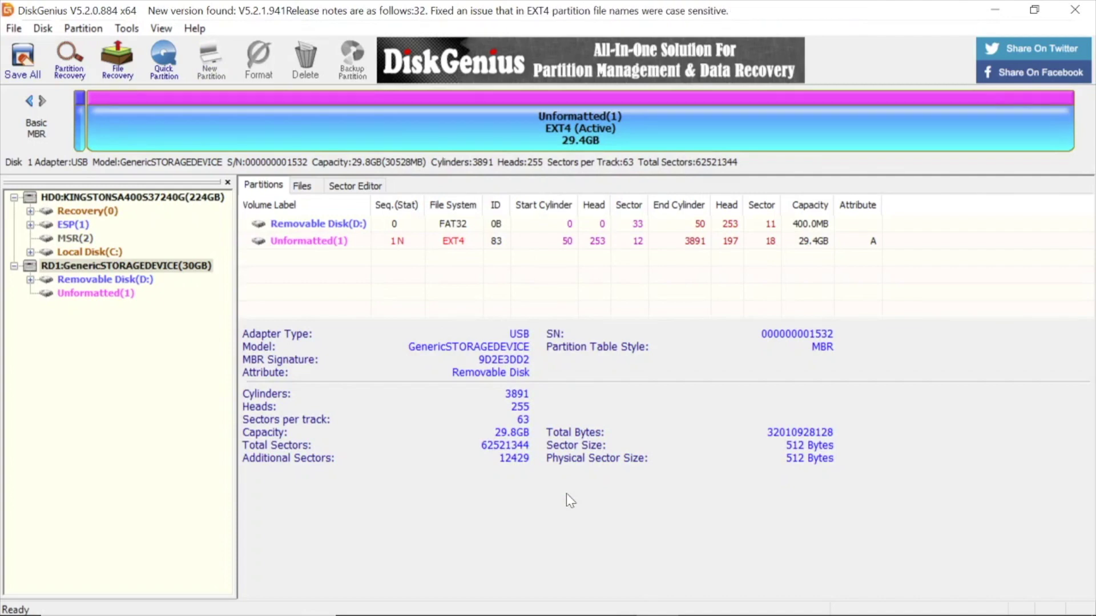
Save all partition changes and format the new 29.4GB partition immediately.
{"action": "left_click", "coordinate": [24, 71]}
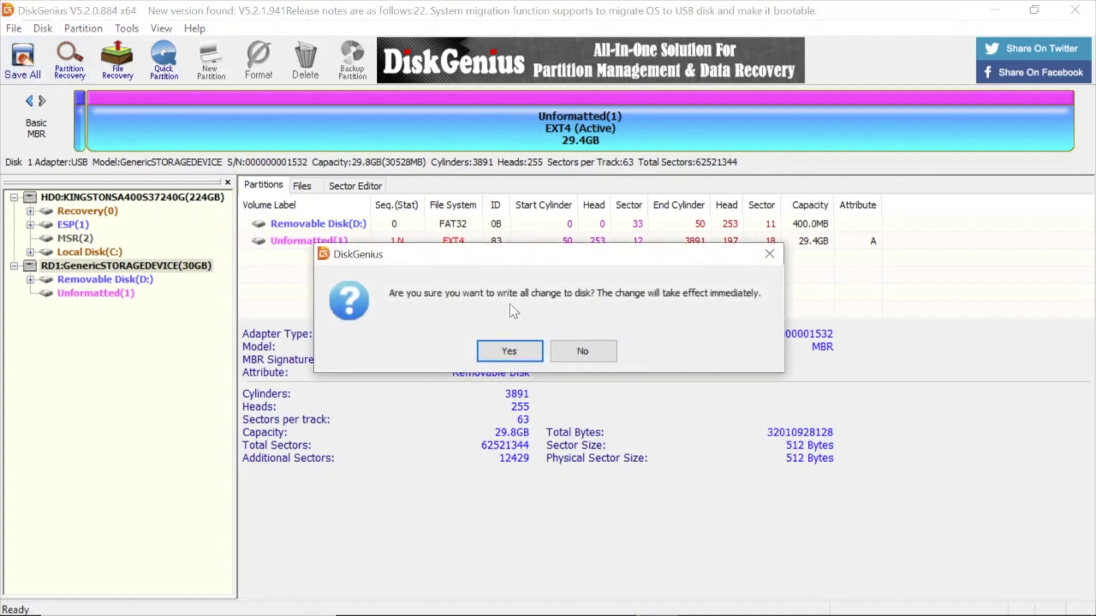
{"action": "left_click", "coordinate": [505, 353]}
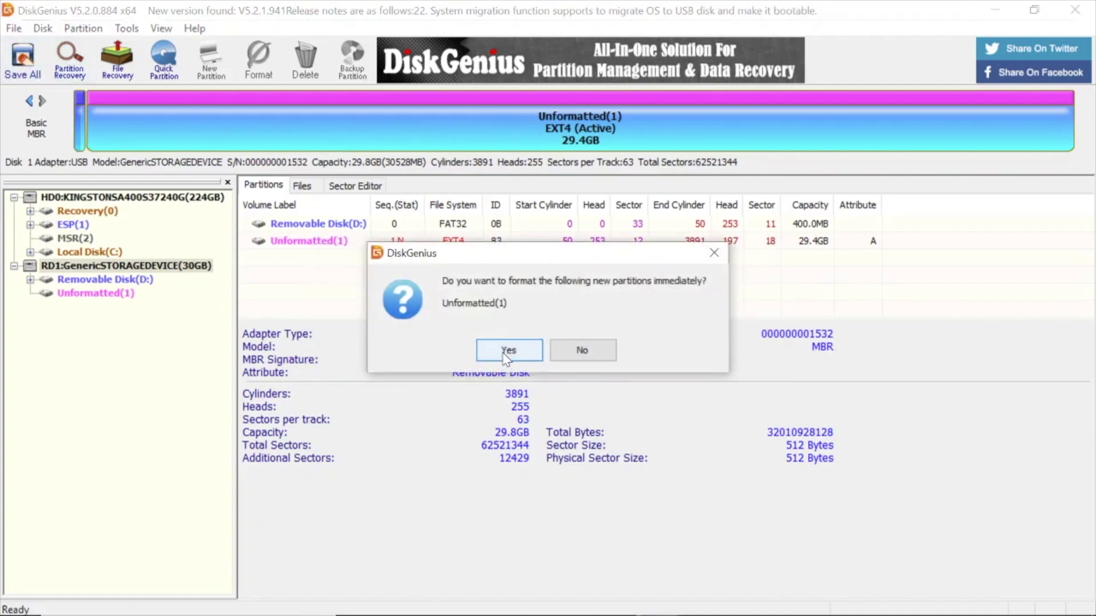
{"action": "left_click", "coordinate": [505, 354]}
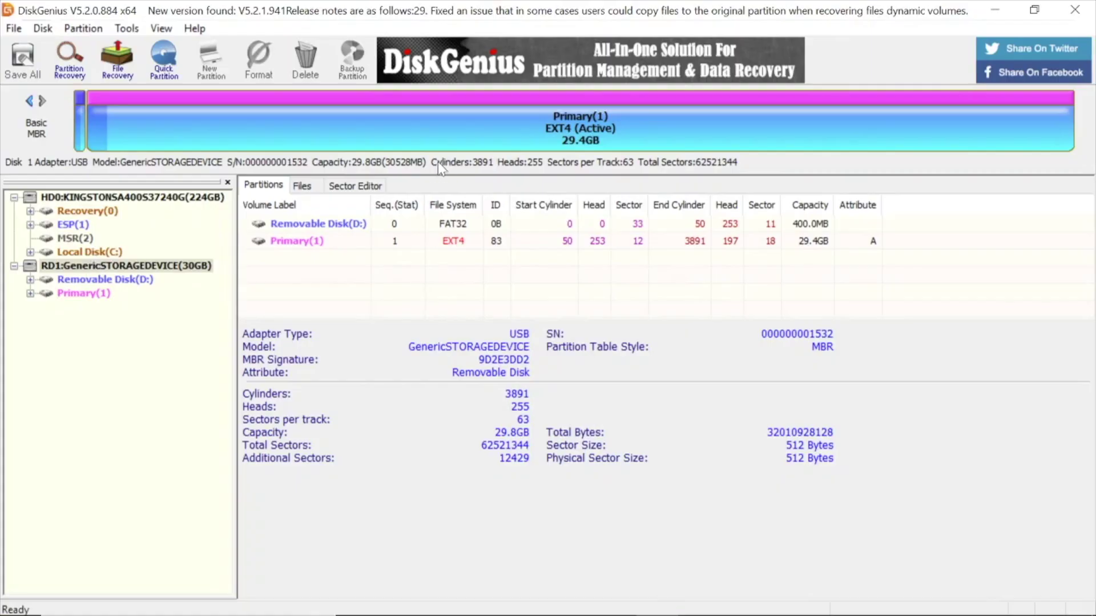
{"action": "left_click", "coordinate": [97, 294]}
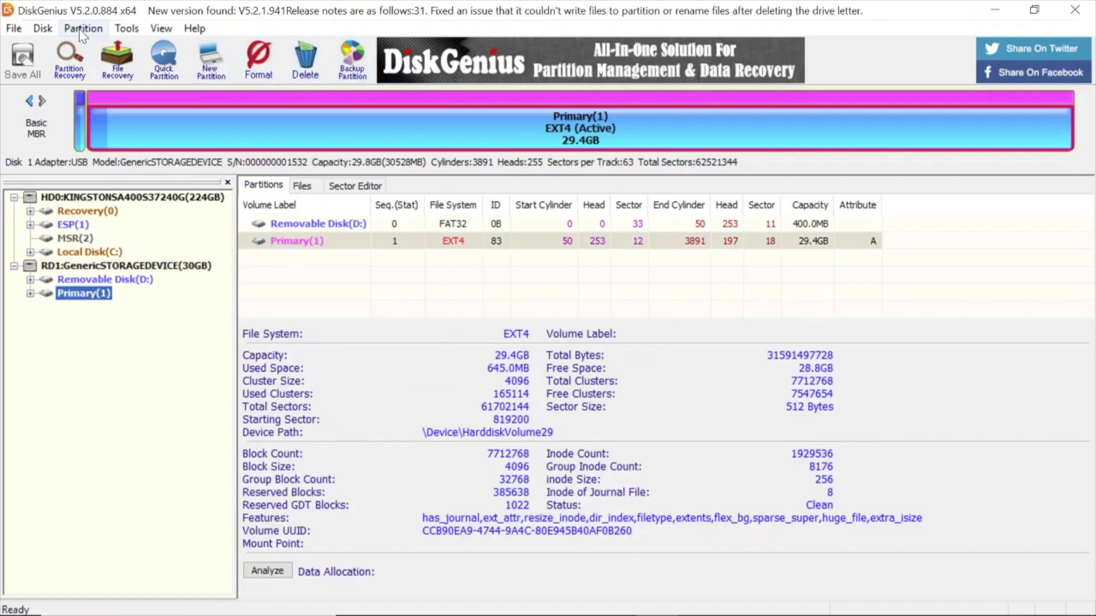
Restore BackupPart16GB.pmf onto the new 29.4GB Primary(1) partition, confirming the overwrite.
{"action": "right_click", "coordinate": [94, 297]}
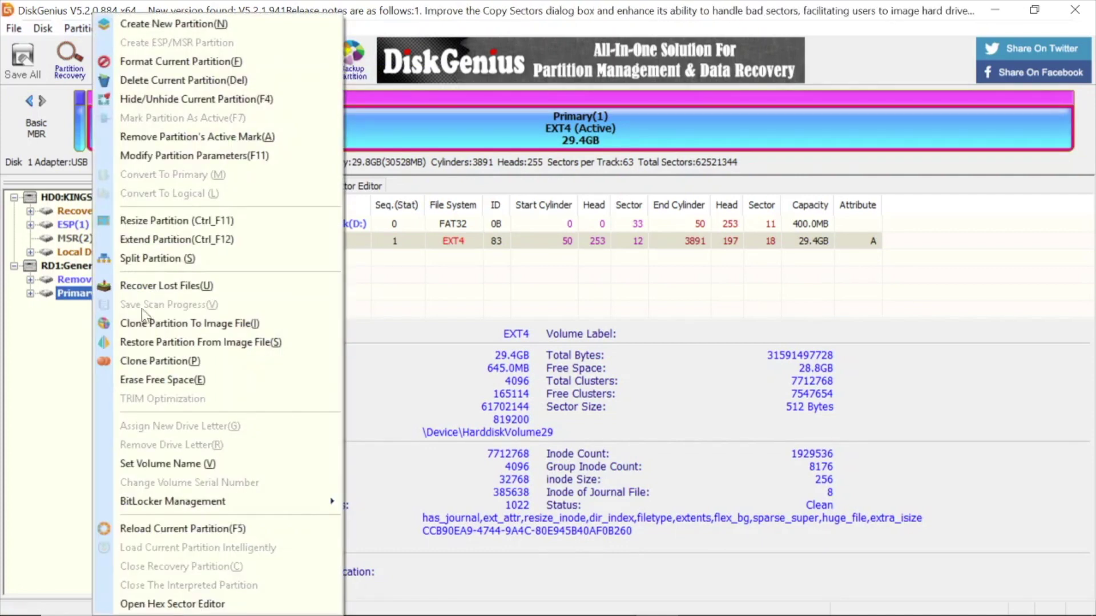
{"action": "left_click", "coordinate": [258, 344]}
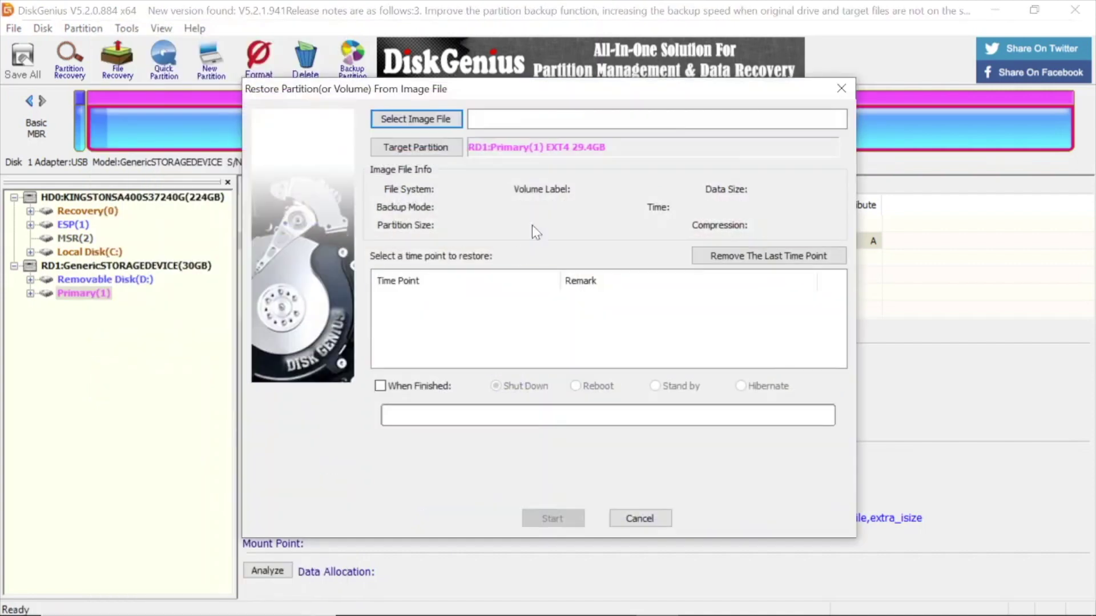
{"action": "left_click", "coordinate": [416, 119]}
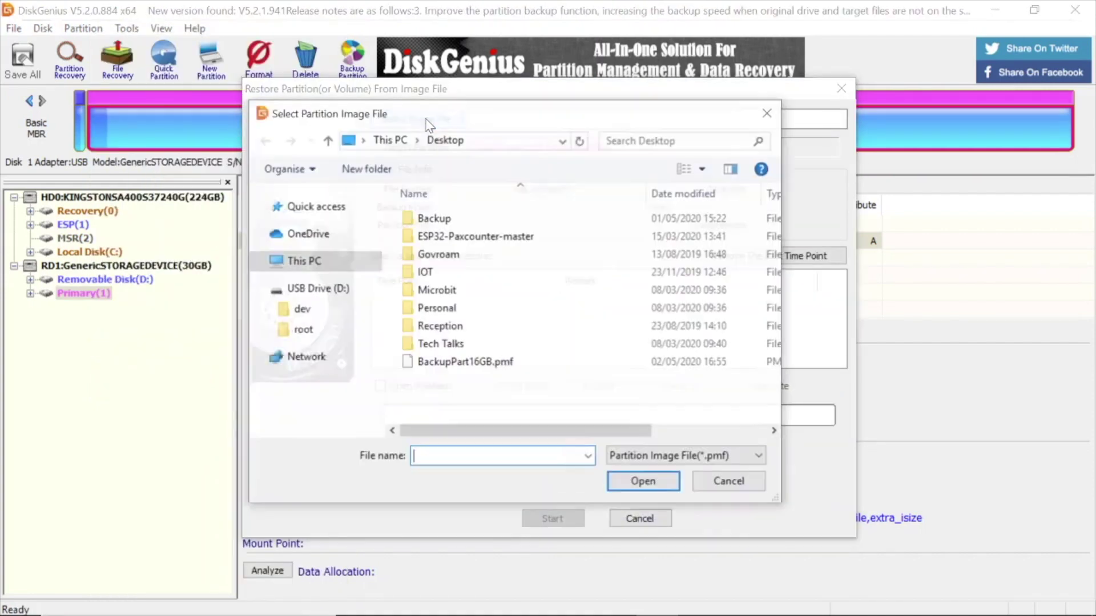
{"action": "double_click", "coordinate": [512, 362]}
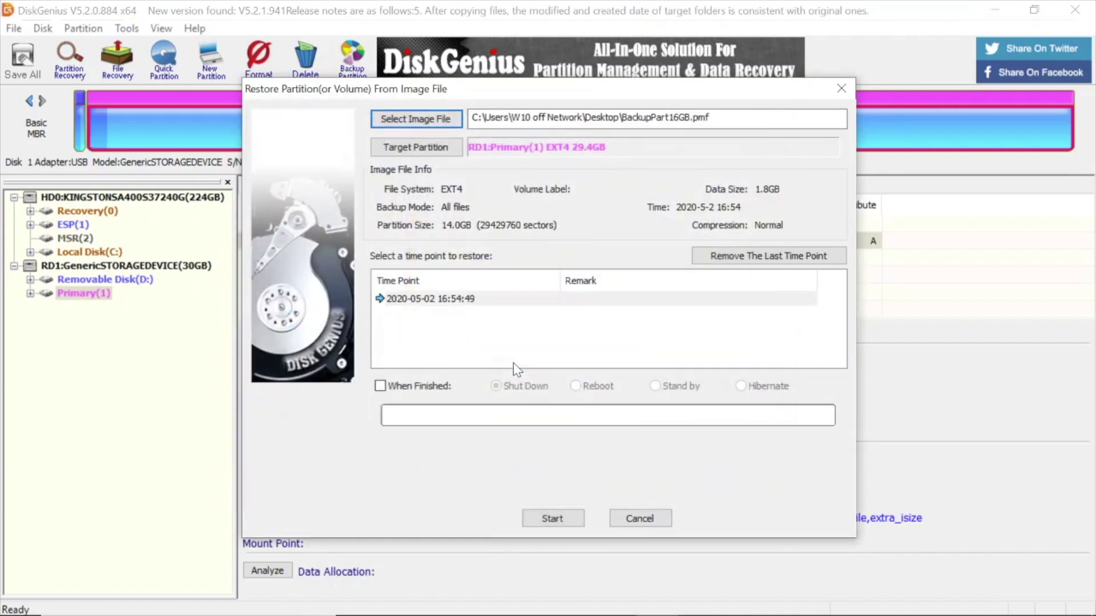
{"action": "left_click", "coordinate": [539, 516]}
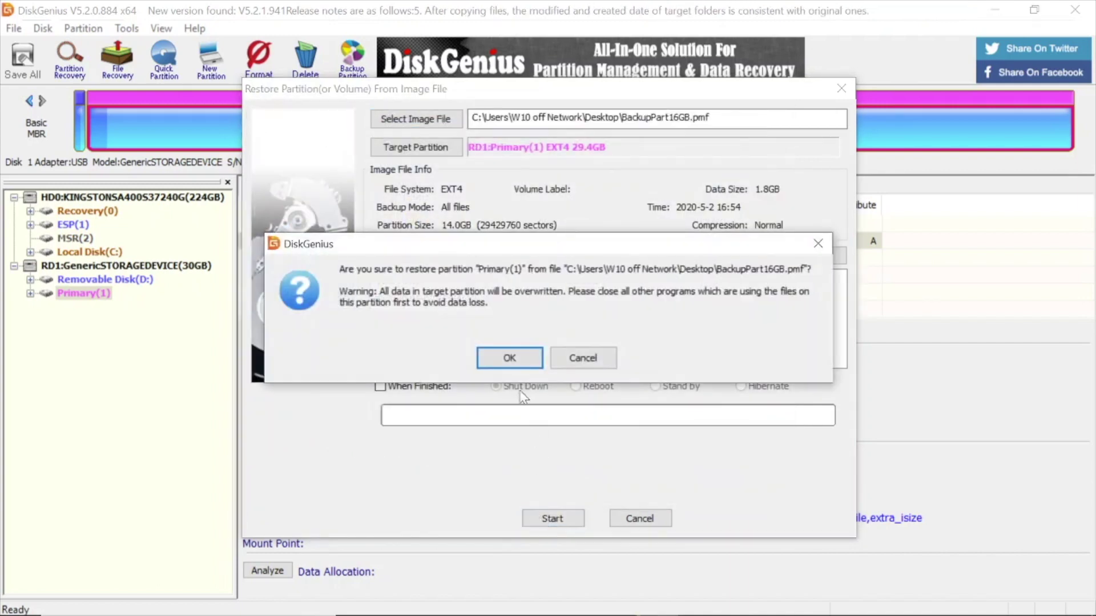
{"action": "left_click", "coordinate": [520, 359]}
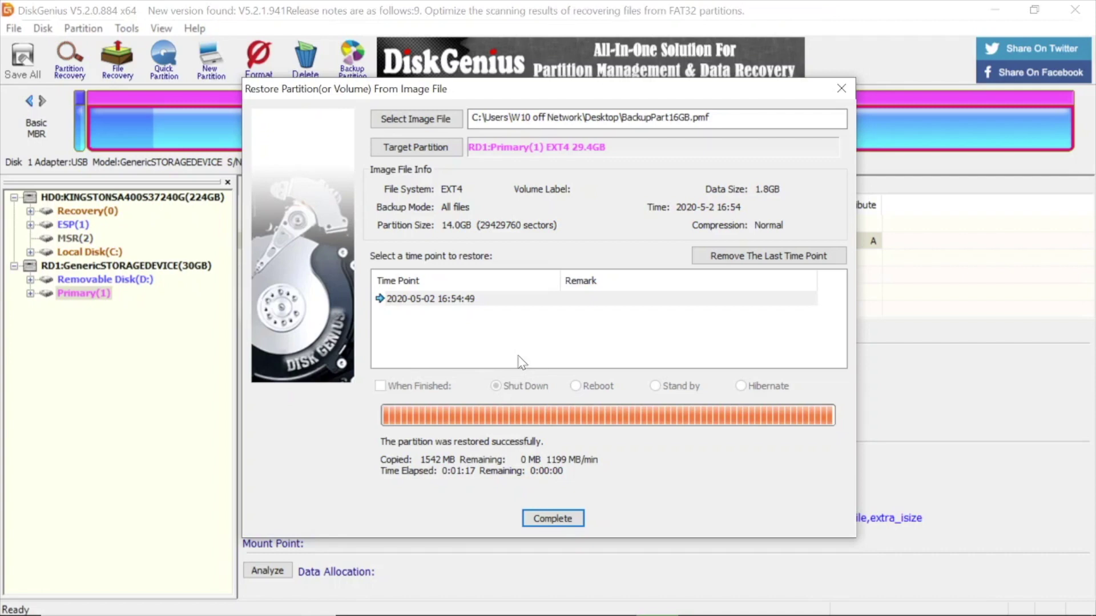
Close the restore window and safely eject the 30GB RD1:GenericSTORAGEDEVICE SD card.
{"action": "left_click", "coordinate": [563, 519]}
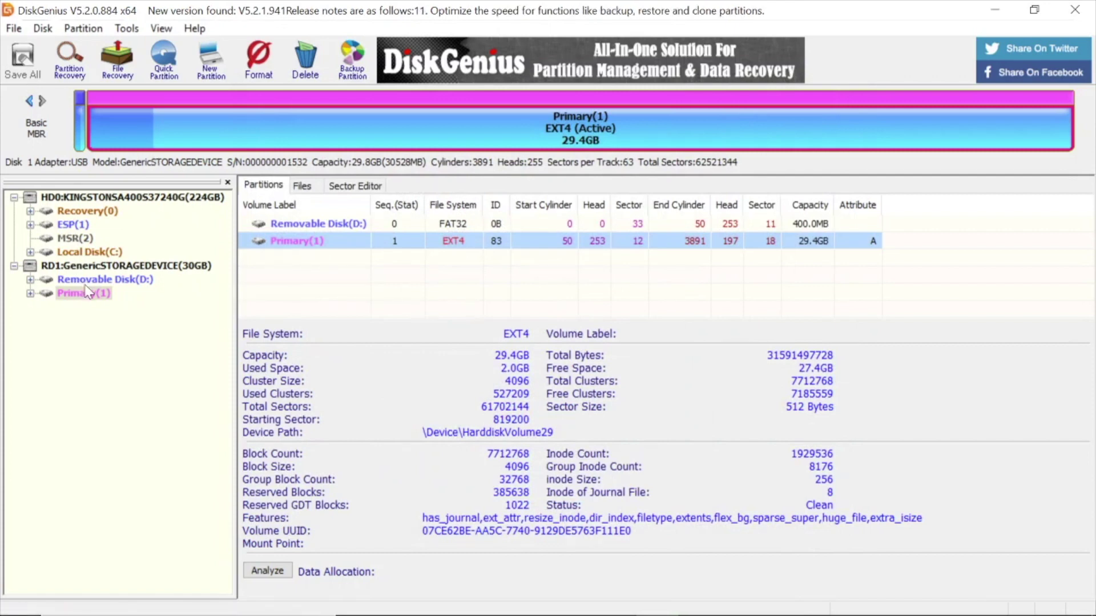
{"action": "left_click", "coordinate": [102, 252]}
{"action": "left_click", "coordinate": [119, 266]}
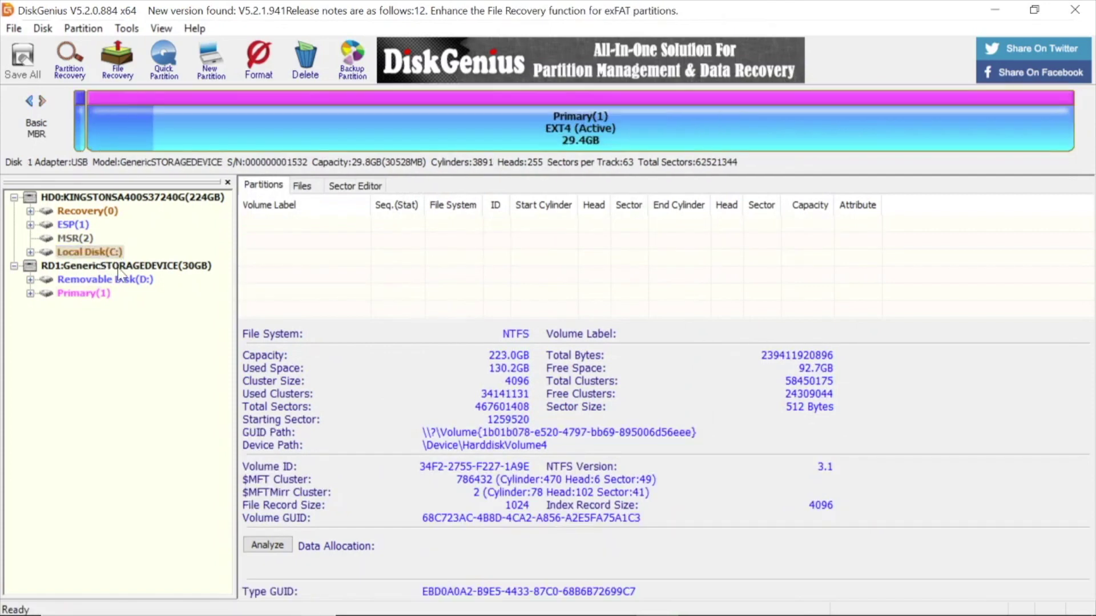
{"action": "right_click", "coordinate": [118, 269]}
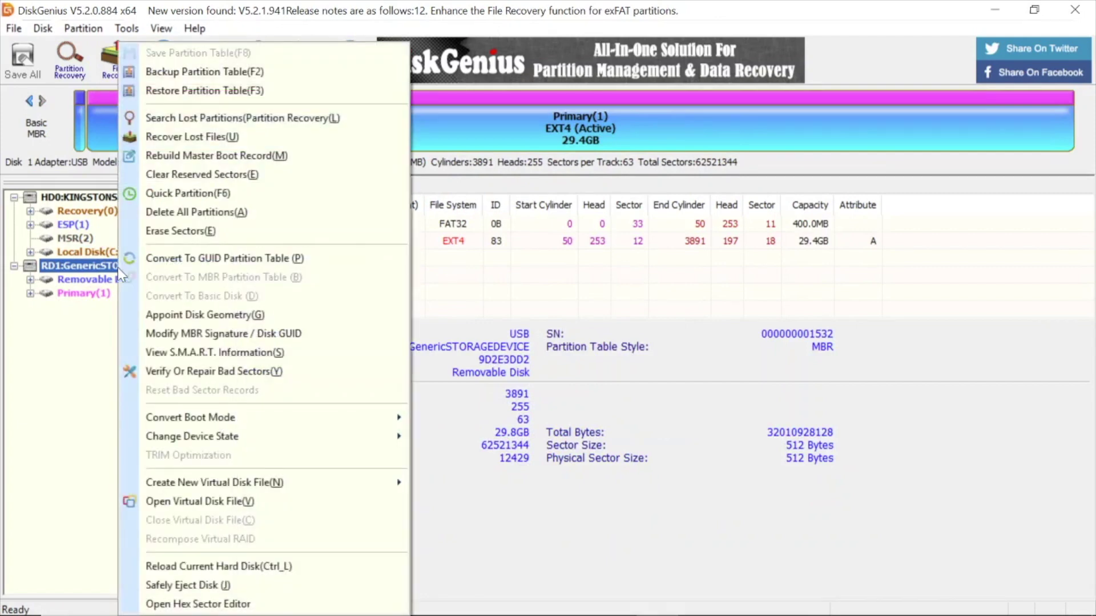
{"action": "left_click", "coordinate": [214, 586]}
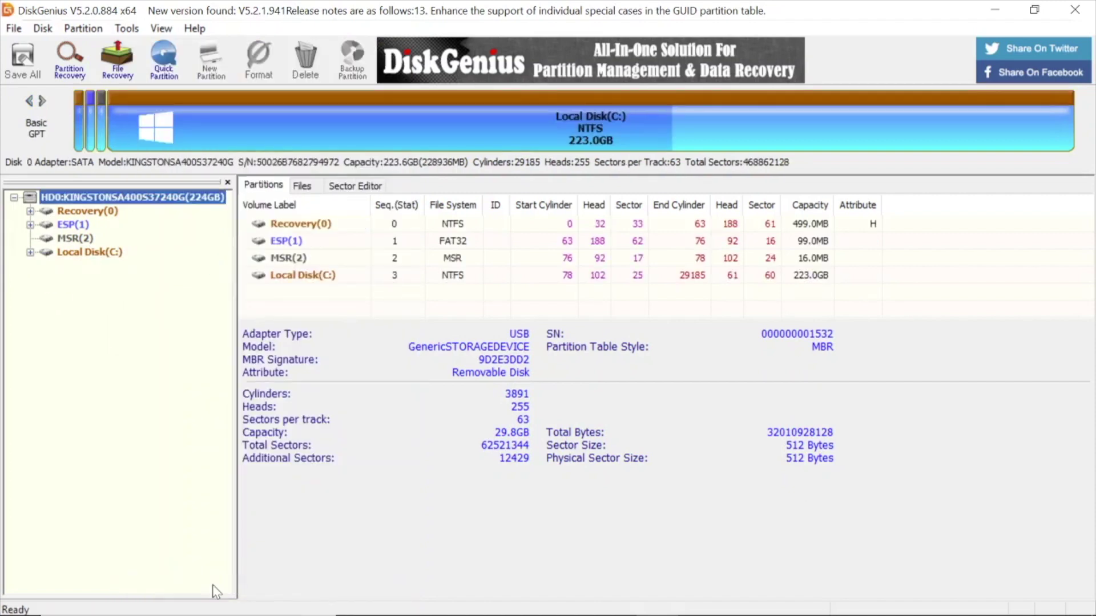